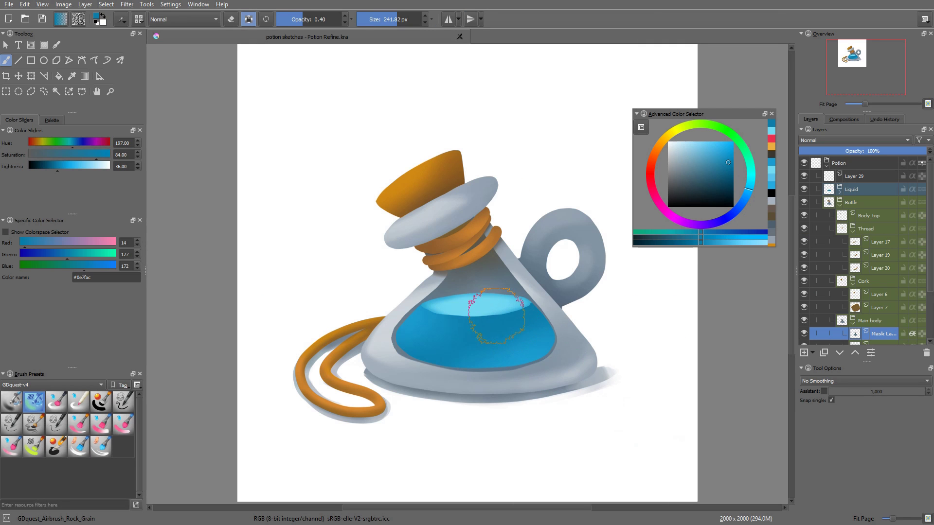
- Lower the rock-grain airbrush's opacity to 0.20
{"action": "key", "text": "i"}
{"action": "key", "text": "i"}
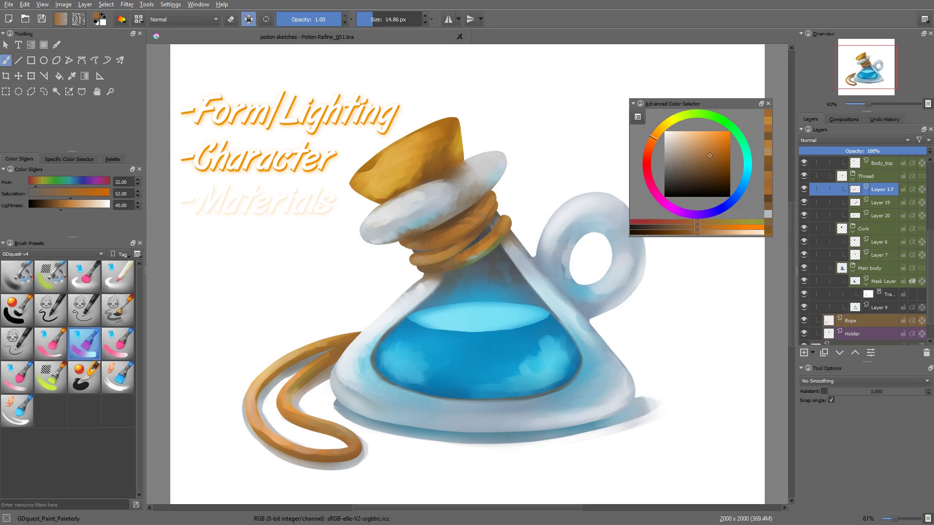
- Paint twisted strand details on the brown thread around the bottle neck with a progressively smaller painterly brush
{"action": "left_click_drag", "start_coordinate": [520, 242], "coordinate": [546, 208]}
{"action": "key", "text": "bracketleft"}
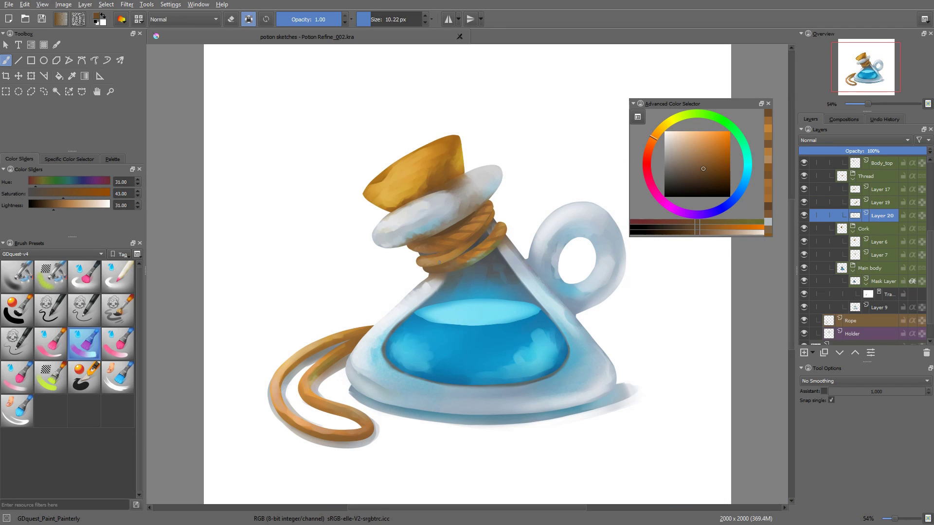
{"action": "key", "text": "Page_Up"}
{"action": "key", "text": "bracketleft"}
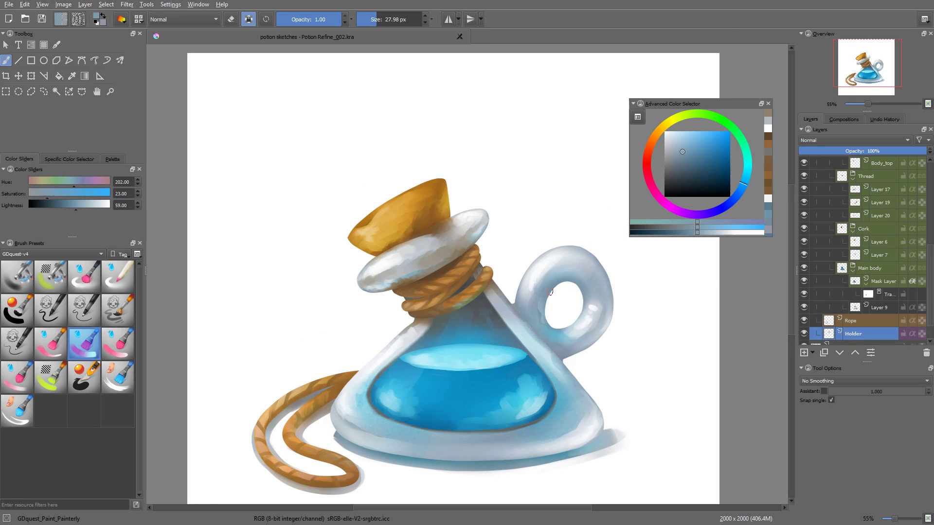
- Paint blue-grey shading along the inner and outer edges of the ring handle on the Holder layer
{"action": "left_click_drag", "start_coordinate": [535, 302], "coordinate": [557, 284]}
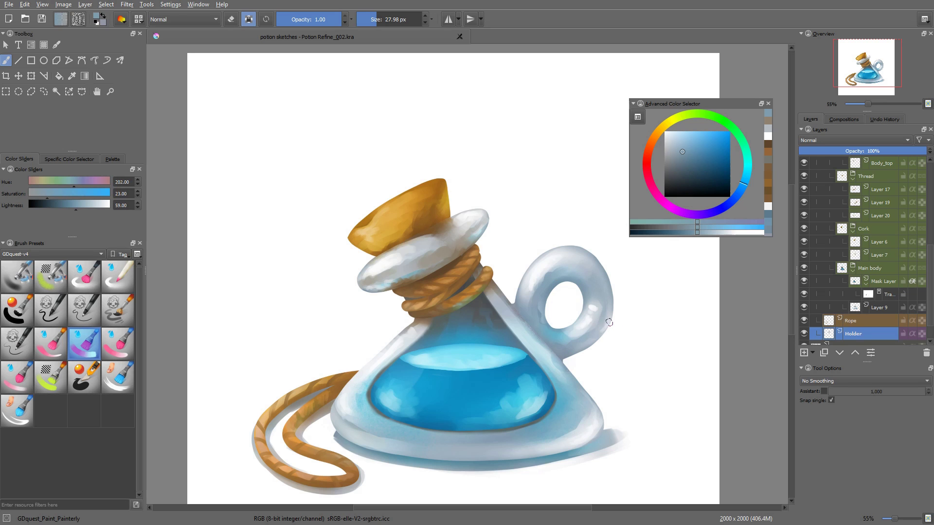
{"action": "left_click_drag", "start_coordinate": [609, 323], "coordinate": [545, 331]}
- Select the Body_top lid layer, sample the cork's orange (#be7d1a) and set the airbrush to about 90 px
{"action": "key", "text": "r"}
{"action": "left_click", "coordinate": [431, 271]}
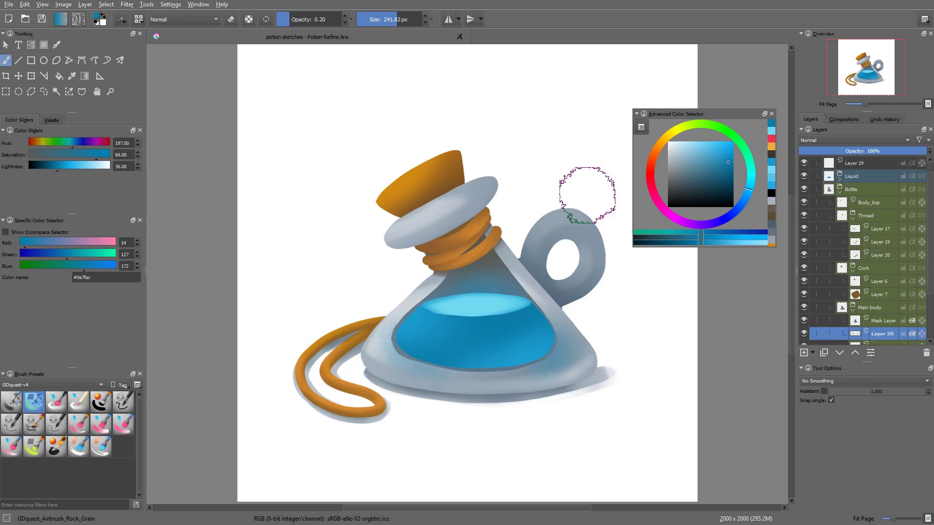
{"action": "key", "text": "r"}
{"action": "left_click", "coordinate": [435, 175]}
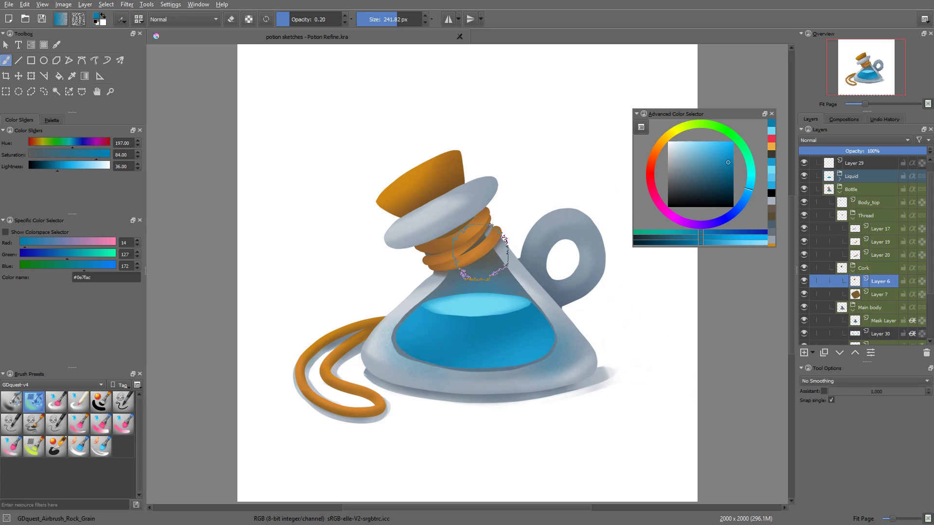
{"action": "key", "text": "r"}
{"action": "left_click", "coordinate": [457, 199]}
{"action": "left_click", "coordinate": [403, 196], "text": "ctrl"}
{"action": "mouse_move", "coordinate": [461, 218]}
{"action": "left_mouse_down", "text": "shift"}
{"action": "mouse_move", "coordinate": [370, 237]}
{"action": "mouse_move", "coordinate": [426, 207]}
{"action": "left_mouse_up", "text": "shift"}
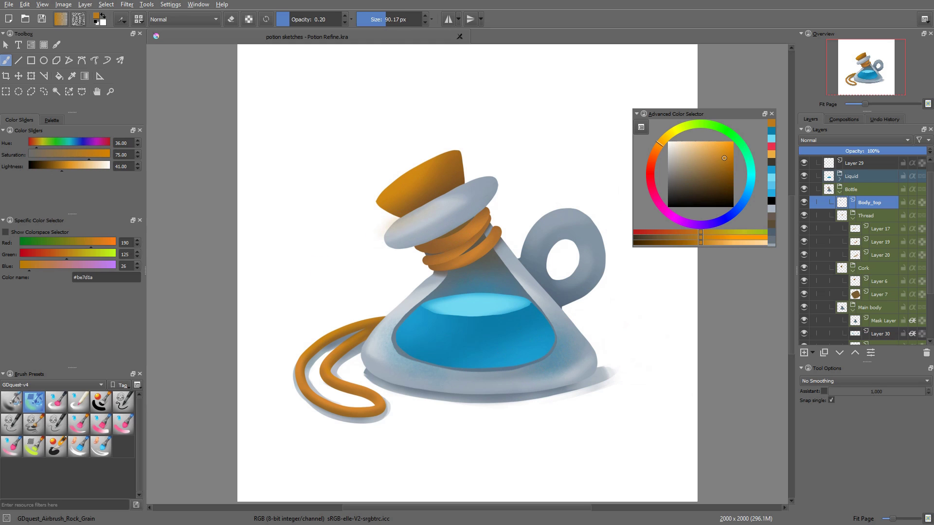
- Undo the orange stroke, turn Body_top into a clipping group and airbrush orange bounce light onto its mask layer
{"action": "key", "text": "ctrl+z"}
{"action": "key", "text": "a"}
{"action": "key", "text": "ctrl+shift+g"}
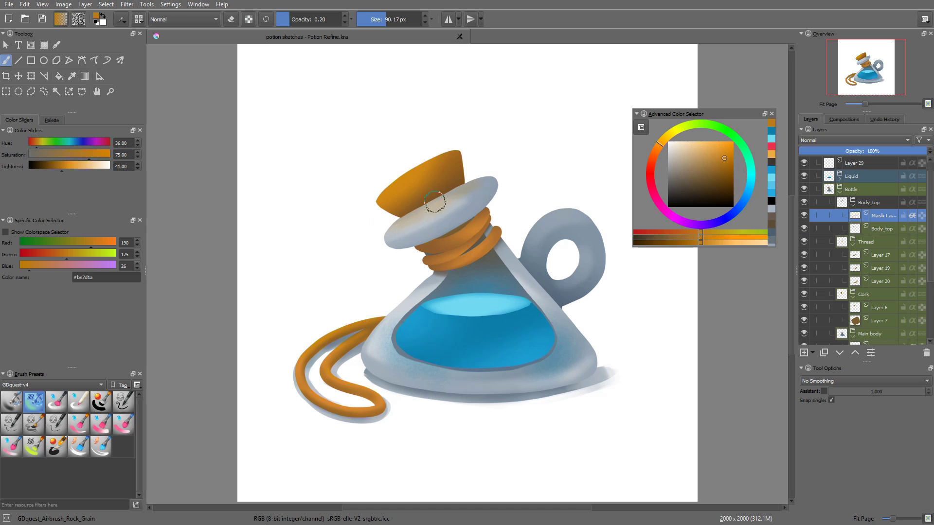
- Make the Body_top paint layer active and mix a dark warm brown (#3a332b) from a sampled bottle grey
{"action": "left_click", "coordinate": [877, 229]}
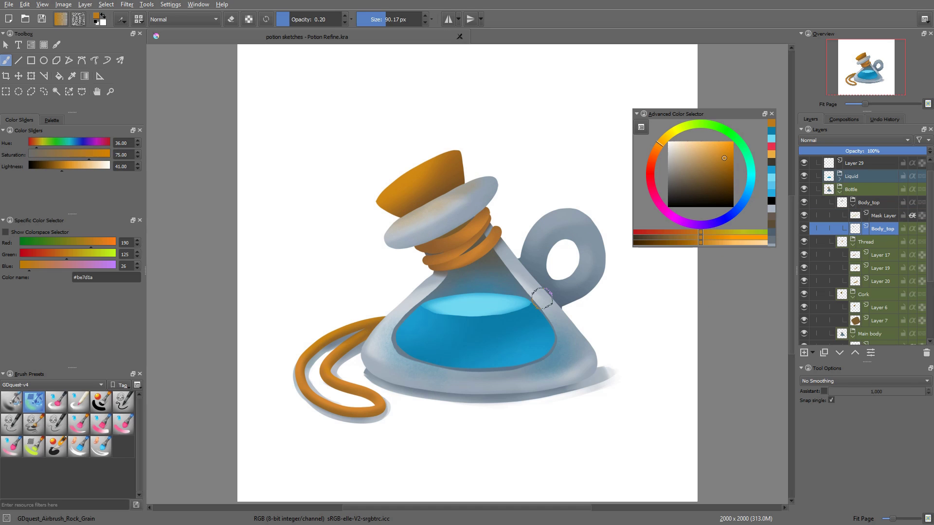
{"action": "left_click", "coordinate": [534, 266], "text": "ctrl"}
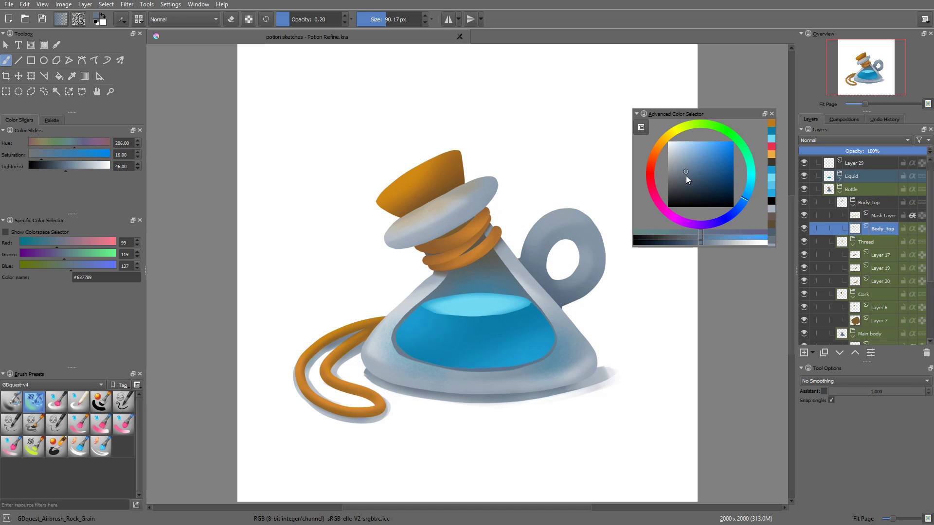
{"action": "left_click_drag", "start_coordinate": [686, 176], "coordinate": [678, 188]}
{"action": "left_click", "coordinate": [658, 149]}
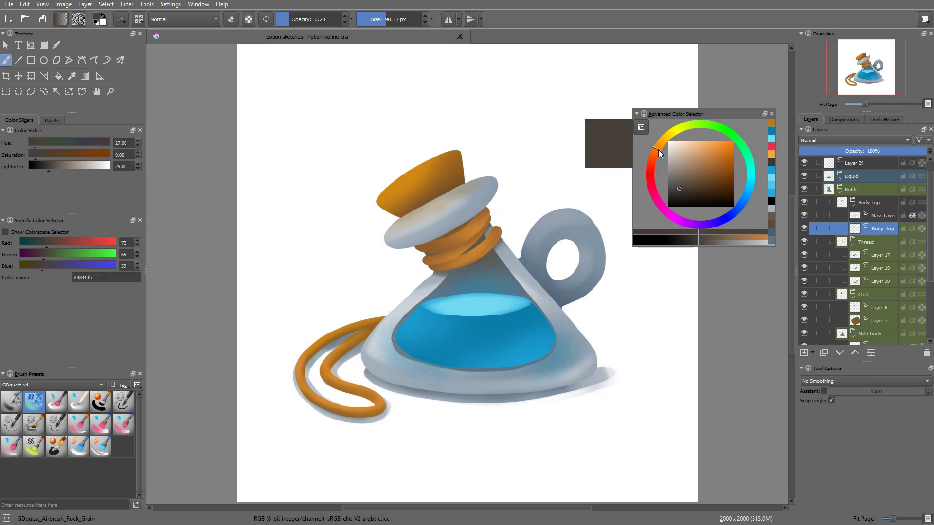
{"action": "left_click", "coordinate": [683, 192]}
- Try a dark shadow stroke on the lid beneath the cork with GDquest_Paint_Round_Dry at about 42 px
{"action": "right_click", "coordinate": [553, 275]}
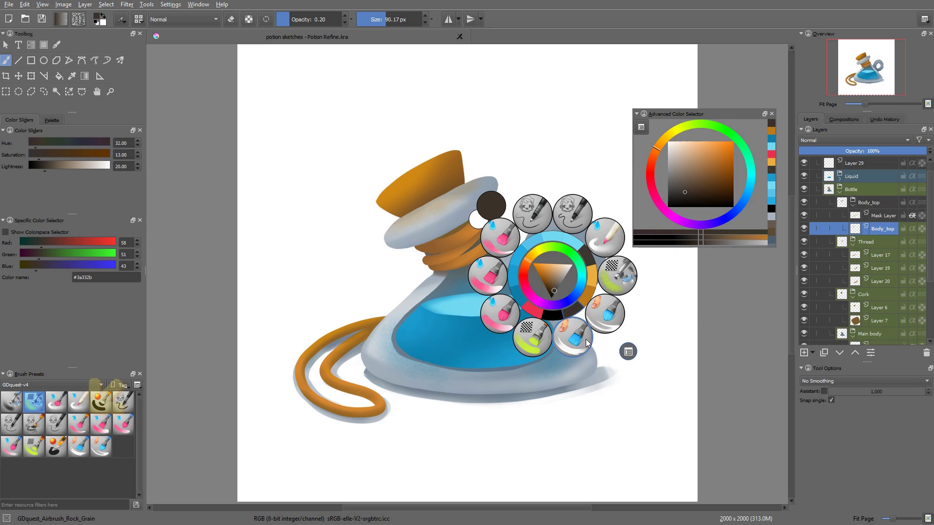
{"action": "left_click", "coordinate": [504, 319]}
{"action": "mouse_move", "coordinate": [436, 216]}
{"action": "left_mouse_down", "text": "shift"}
{"action": "mouse_move", "coordinate": [385, 221]}
{"action": "mouse_move", "coordinate": [425, 202]}
{"action": "left_mouse_up", "text": "shift"}
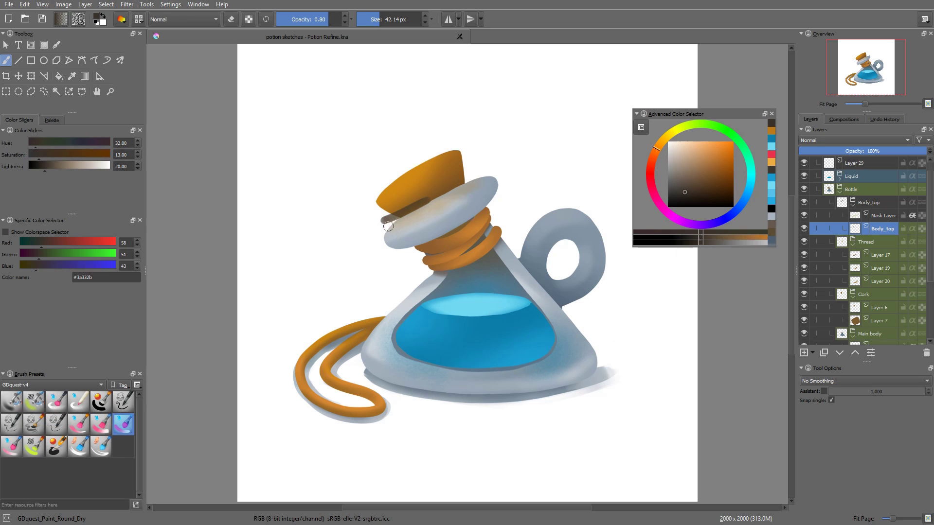
{"action": "key", "text": "ctrl+z"}
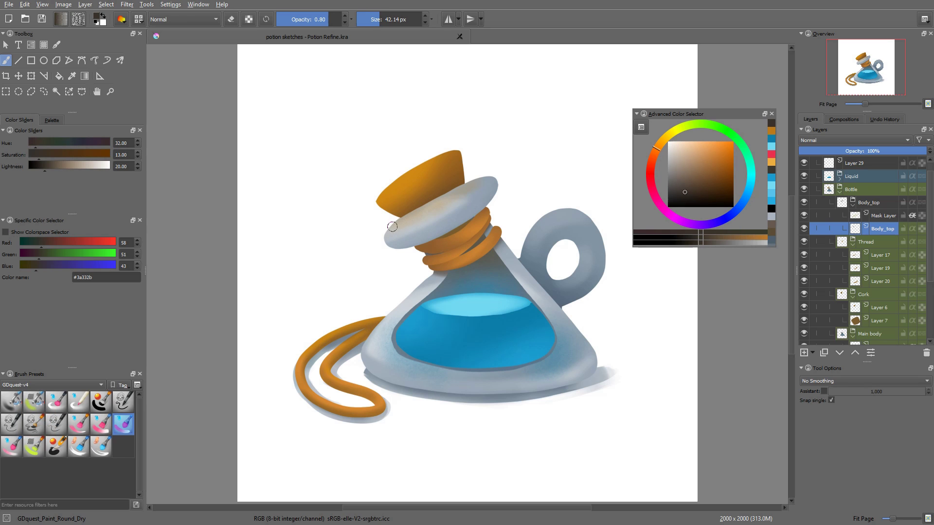
{"action": "key", "text": "slash"}
- Paint the cork's shadow on the lid with GDquest_Paint_Flat at 0.80 opacity and about 29 px, using dark brown and darkened warm grey
{"action": "right_click", "coordinate": [443, 218]}
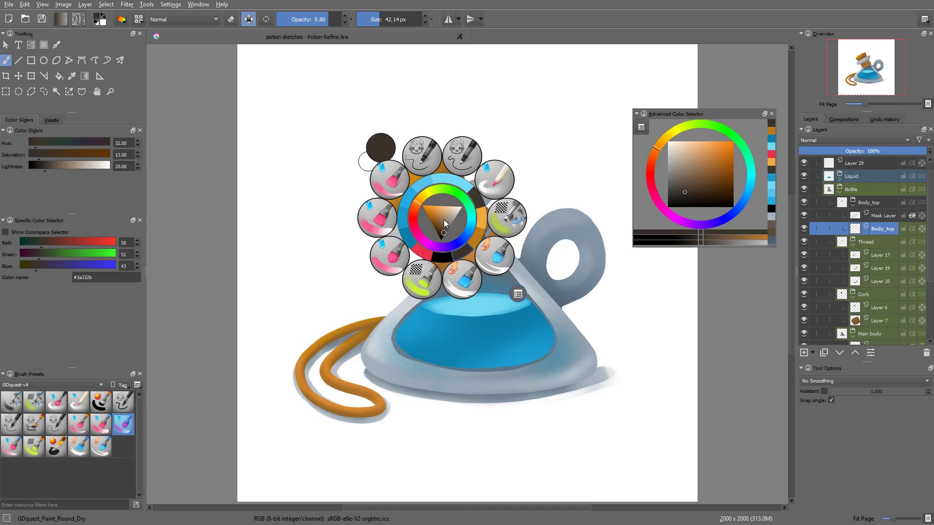
{"action": "left_click", "coordinate": [390, 180]}
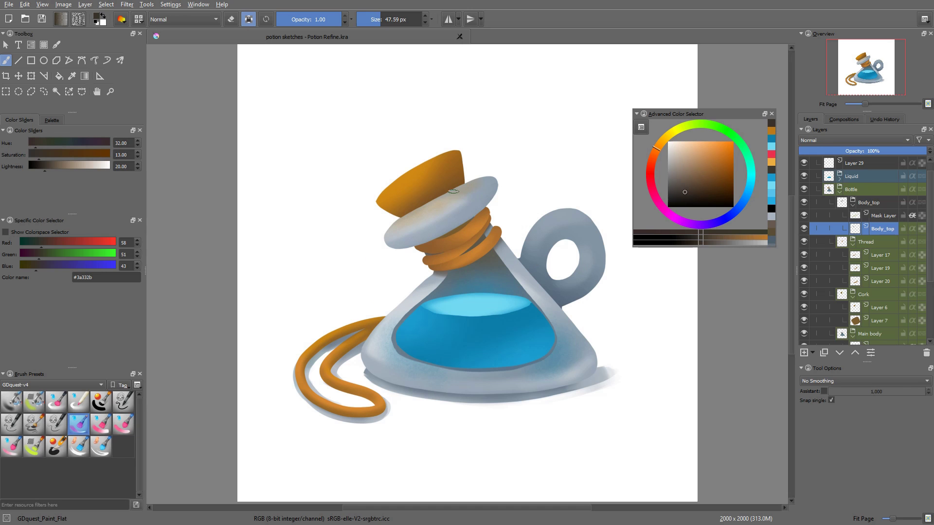
{"action": "key", "text": "i"}
{"action": "key", "text": "i"}
{"action": "left_click_drag", "start_coordinate": [427, 213], "coordinate": [417, 213], "text": "shift"}
{"action": "left_click_drag", "start_coordinate": [419, 211], "coordinate": [457, 188]}
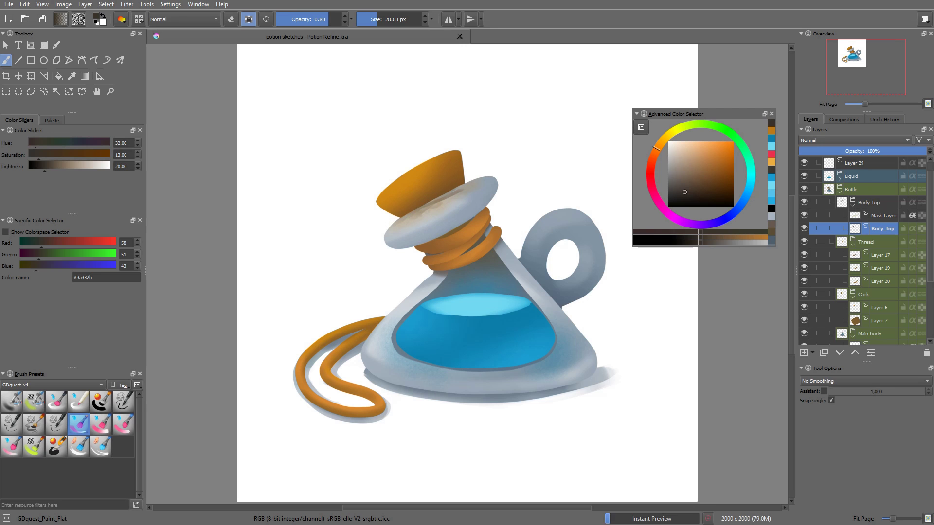
{"action": "left_click", "coordinate": [399, 210], "text": "ctrl"}
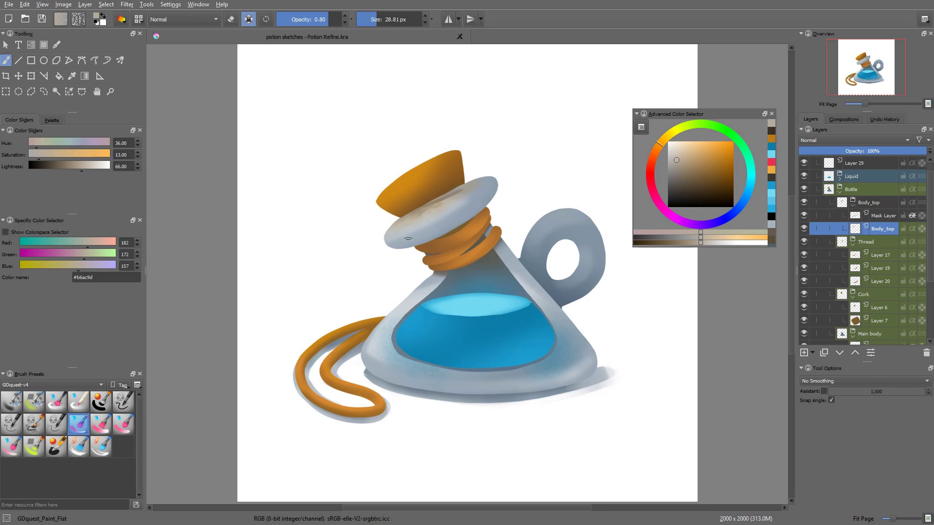
{"action": "left_click", "coordinate": [679, 190]}
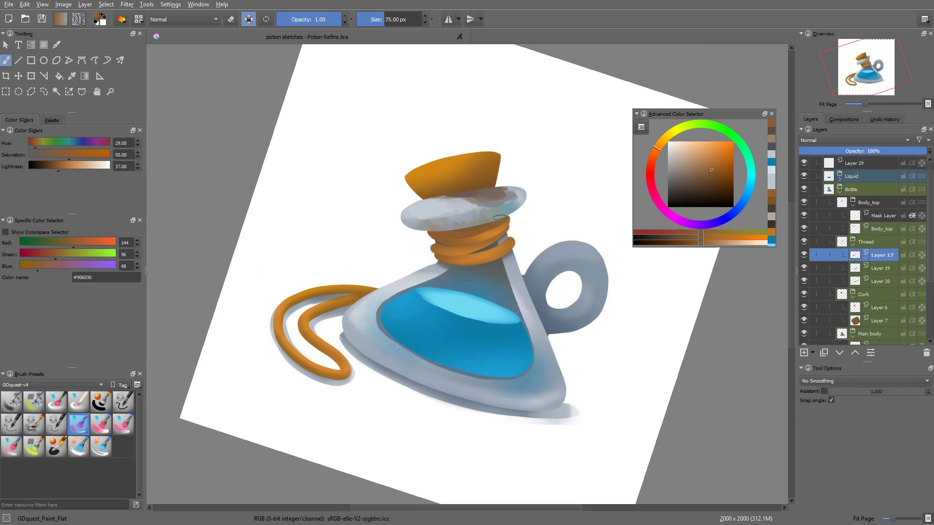
- Paint light beige (#ccab88) highlights on the thread coils on Layer 17 with the flat brush at about 26 px
{"action": "left_click_drag", "start_coordinate": [485, 246], "coordinate": [483, 246], "text": "shift"}
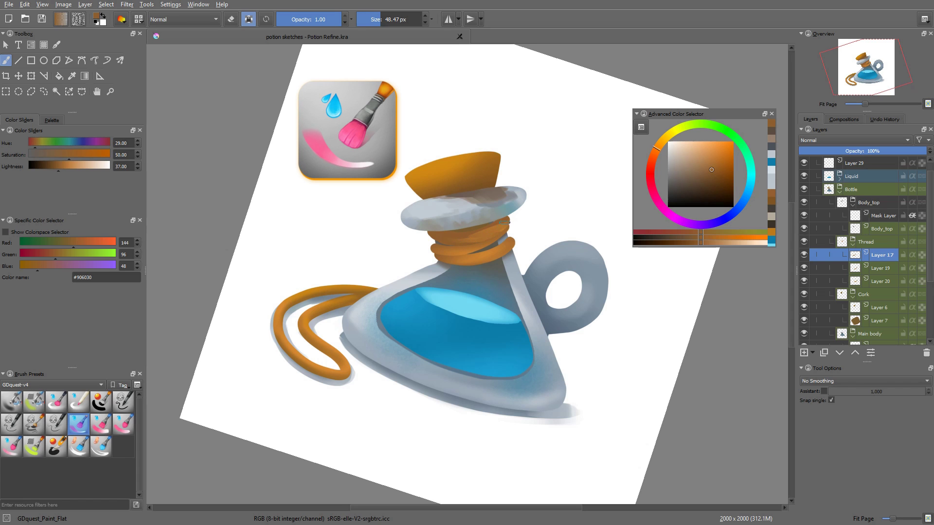
{"action": "key", "text": "x"}
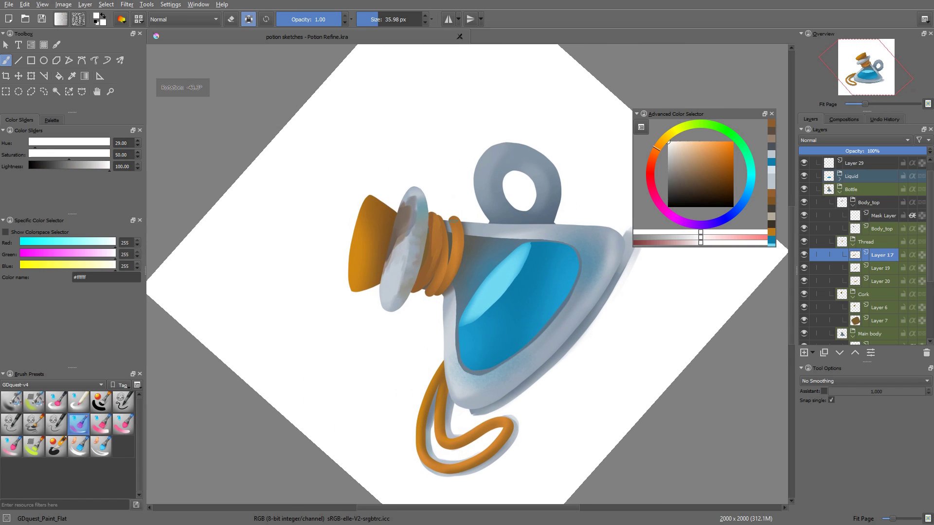
{"action": "left_click_drag", "start_coordinate": [453, 219], "coordinate": [451, 220], "text": "shift"}
{"action": "left_click", "coordinate": [577, 210]}
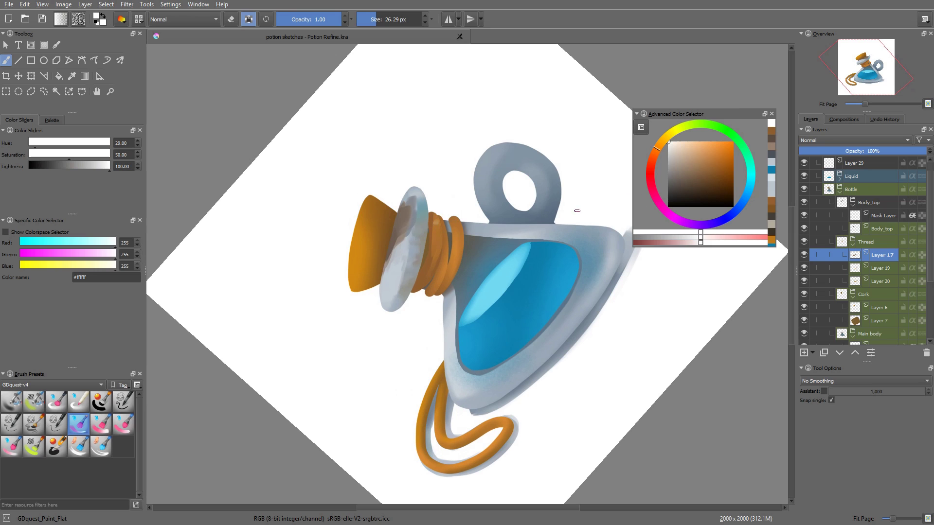
{"action": "left_click", "coordinate": [690, 153]}
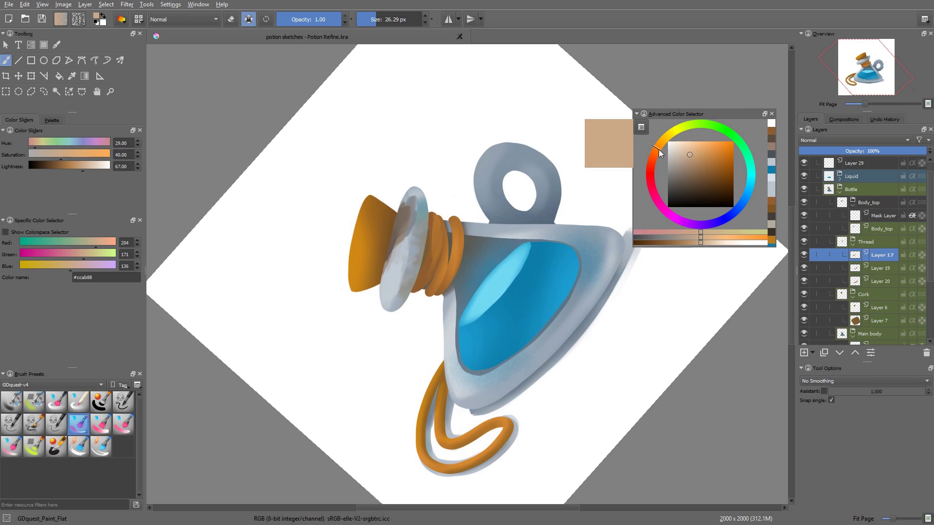
{"action": "left_click", "coordinate": [439, 215]}
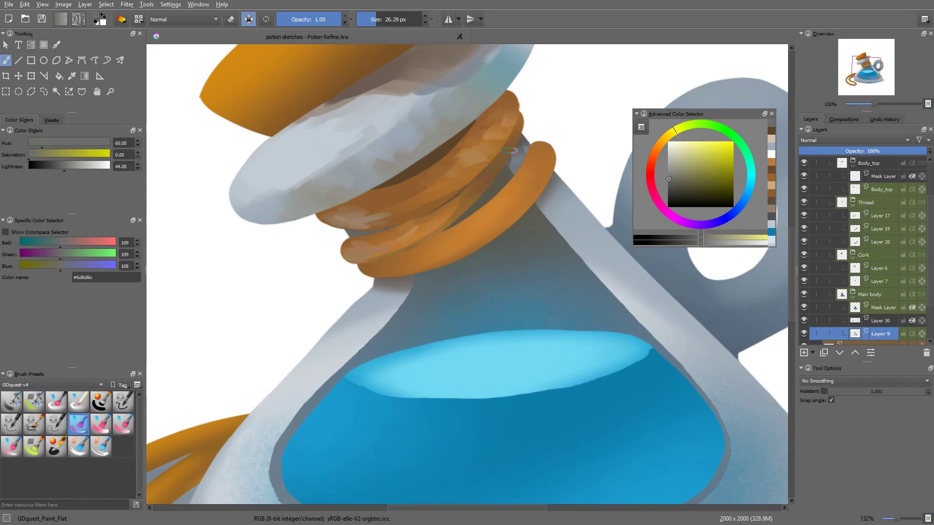
- Paint a grey (#6d6d6c) shadow down the glass edge below the thread on Layer 9 at 0.80 opacity
{"action": "key", "text": "i"}
{"action": "key", "text": "i"}
{"action": "mouse_move", "coordinate": [613, 283]}
{"action": "left_mouse_down", "text": "shift"}
{"action": "mouse_move", "coordinate": [622, 300]}
{"action": "mouse_move", "coordinate": [599, 344]}
{"action": "left_mouse_up", "text": "shift"}
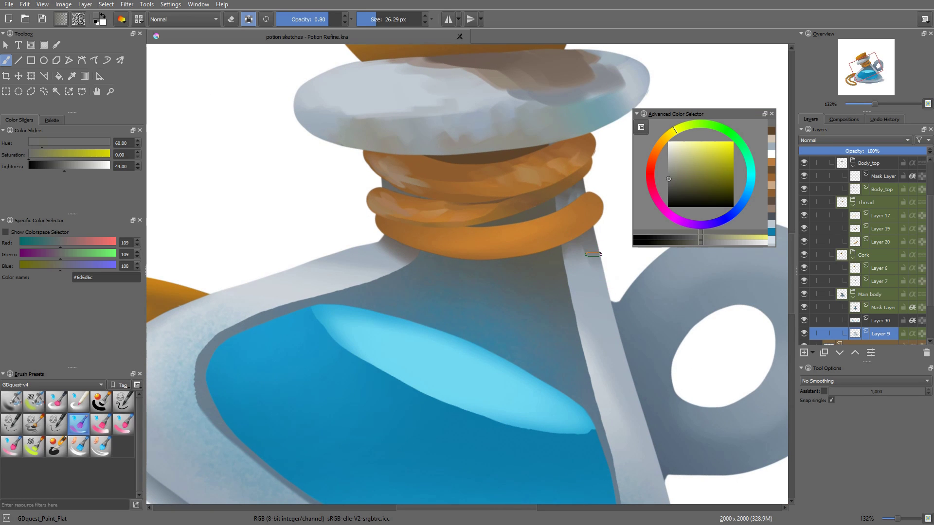
{"action": "left_click_drag", "start_coordinate": [593, 253], "coordinate": [611, 328]}
{"action": "left_click_drag", "start_coordinate": [608, 283], "coordinate": [617, 349]}
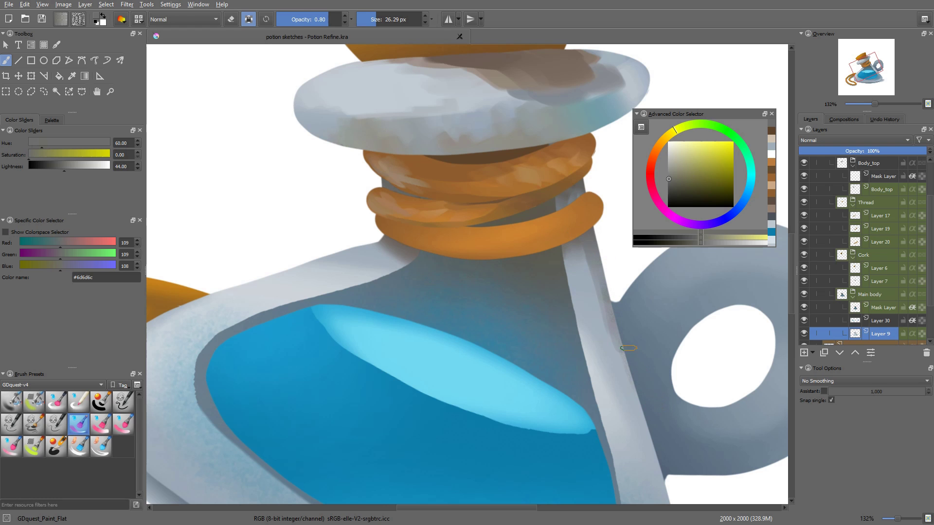
- Paint white highlights on the bottle's lower corner below the handle with the flat brush at about 53 px
{"action": "mouse_move", "coordinate": [491, 296]}
{"action": "left_mouse_down", "text": "shift"}
{"action": "mouse_move", "coordinate": [550, 322]}
{"action": "mouse_move", "coordinate": [372, 299]}
{"action": "left_mouse_up", "text": "shift"}
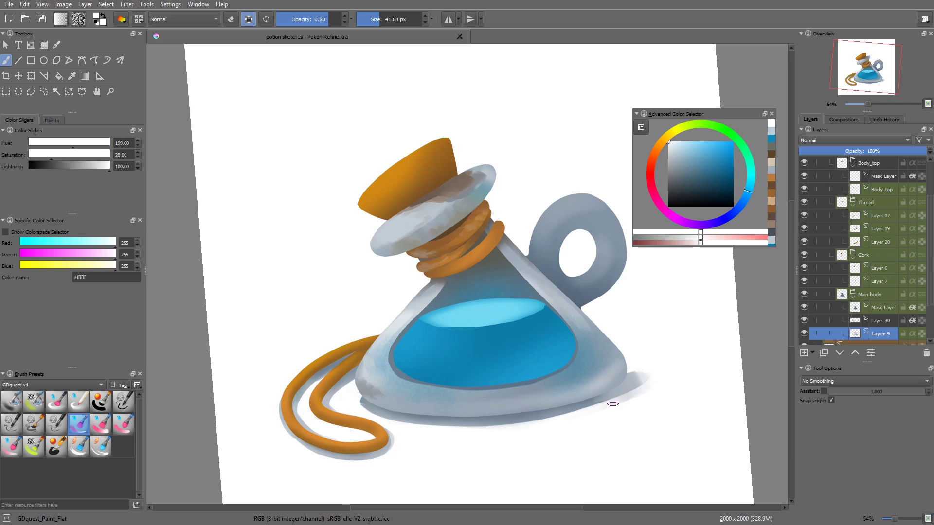
{"action": "left_click_drag", "start_coordinate": [636, 422], "coordinate": [691, 350], "text": "shift"}
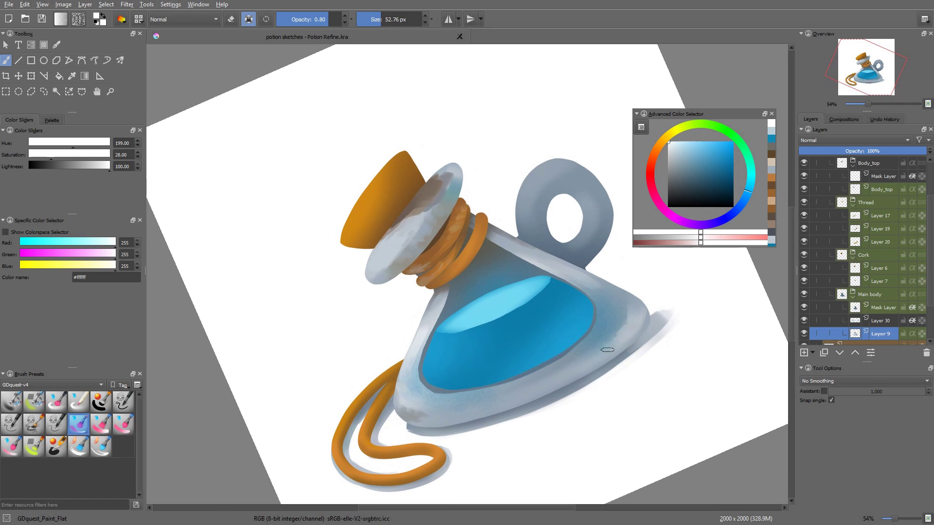
{"action": "mouse_move", "coordinate": [631, 333]}
{"action": "left_mouse_down"}
{"action": "mouse_move", "coordinate": [641, 299]}
{"action": "mouse_move", "coordinate": [634, 317]}
{"action": "mouse_move", "coordinate": [633, 294]}
{"action": "mouse_move", "coordinate": [638, 309]}
{"action": "mouse_move", "coordinate": [613, 287]}
{"action": "mouse_move", "coordinate": [641, 300]}
{"action": "mouse_move", "coordinate": [635, 304]}
{"action": "mouse_move", "coordinate": [609, 290]}
{"action": "left_mouse_up"}
{"action": "left_click_drag", "start_coordinate": [625, 323], "coordinate": [620, 301]}
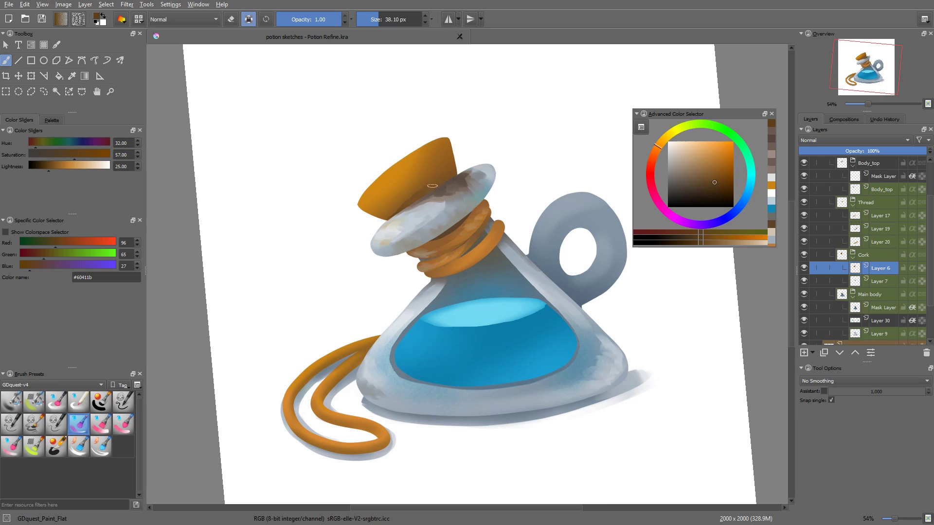
- Shade the cork on Layer 6 with dark brown near the lid, blending upward with brown and orange tones sampled from the canvas
{"action": "mouse_move", "coordinate": [428, 188]}
{"action": "left_mouse_down"}
{"action": "mouse_move", "coordinate": [454, 173]}
{"action": "mouse_move", "coordinate": [444, 184]}
{"action": "mouse_move", "coordinate": [434, 166]}
{"action": "mouse_move", "coordinate": [441, 183]}
{"action": "mouse_move", "coordinate": [441, 163]}
{"action": "mouse_move", "coordinate": [454, 166]}
{"action": "mouse_move", "coordinate": [449, 140]}
{"action": "mouse_move", "coordinate": [449, 177]}
{"action": "mouse_move", "coordinate": [440, 138]}
{"action": "mouse_move", "coordinate": [438, 179]}
{"action": "mouse_move", "coordinate": [426, 146]}
{"action": "mouse_move", "coordinate": [425, 176]}
{"action": "left_mouse_up"}
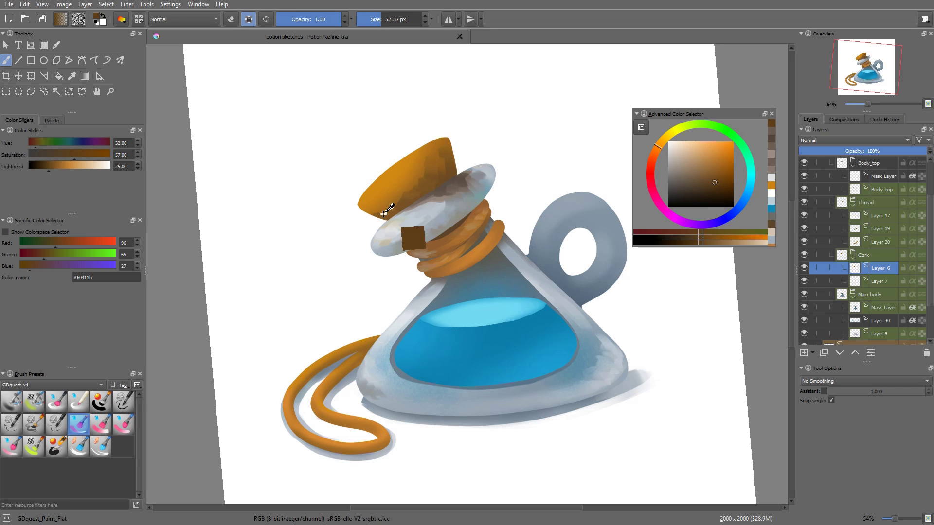
{"action": "left_click", "coordinate": [394, 207], "text": "ctrl"}
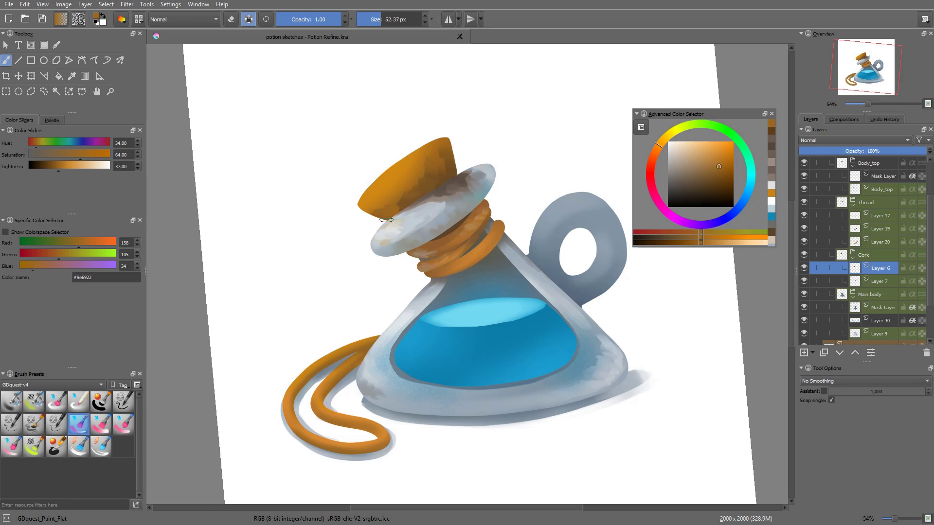
{"action": "left_click", "coordinate": [387, 219], "text": "ctrl"}
{"action": "left_click", "coordinate": [388, 214], "text": "ctrl"}
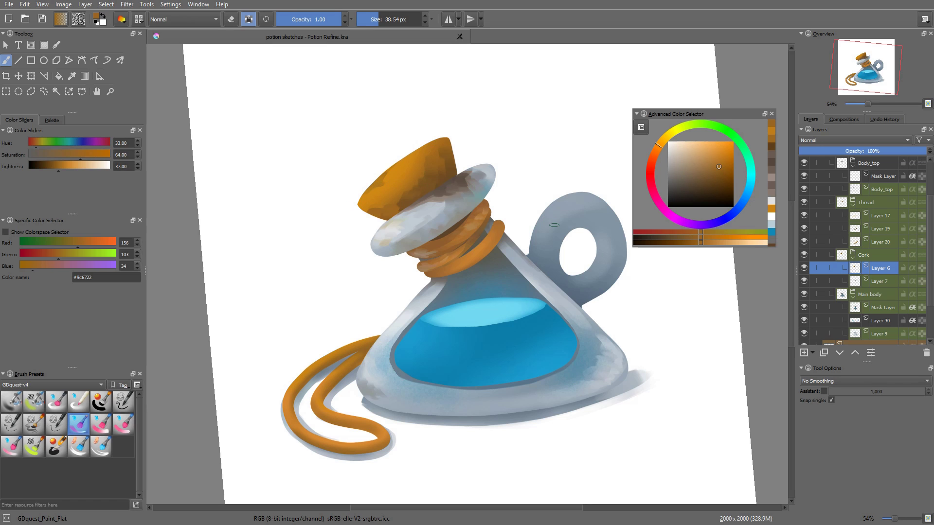
{"action": "left_click_drag", "start_coordinate": [399, 160], "coordinate": [425, 152]}
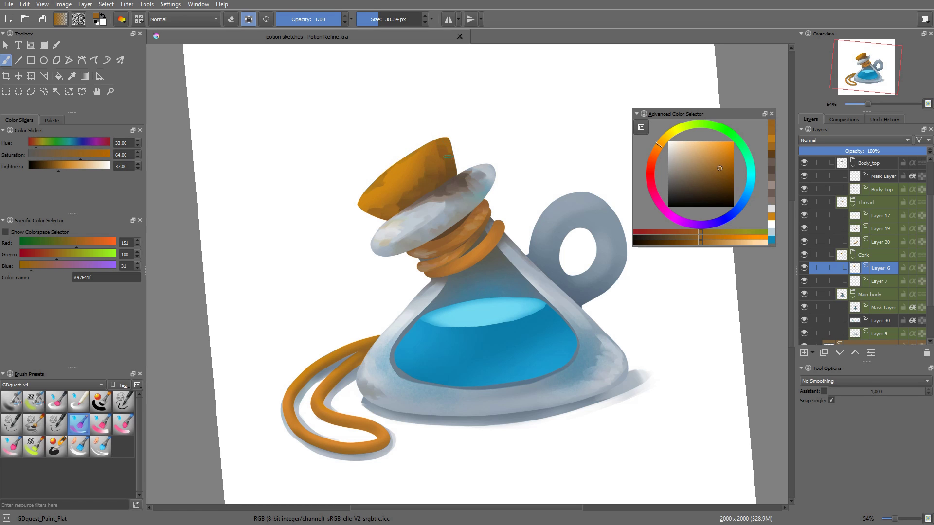
{"action": "left_click", "coordinate": [371, 218], "text": "ctrl"}
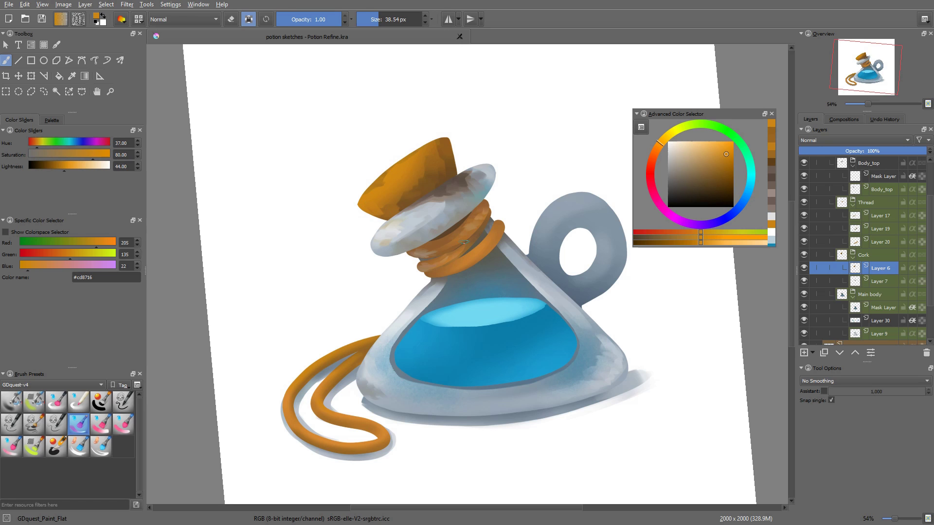
- Shade the lower thread coils on Layer 20 with sampled brown (#825b37), using the flat brush at about 39 px
{"action": "key", "text": "r"}
{"action": "left_click", "coordinate": [490, 244]}
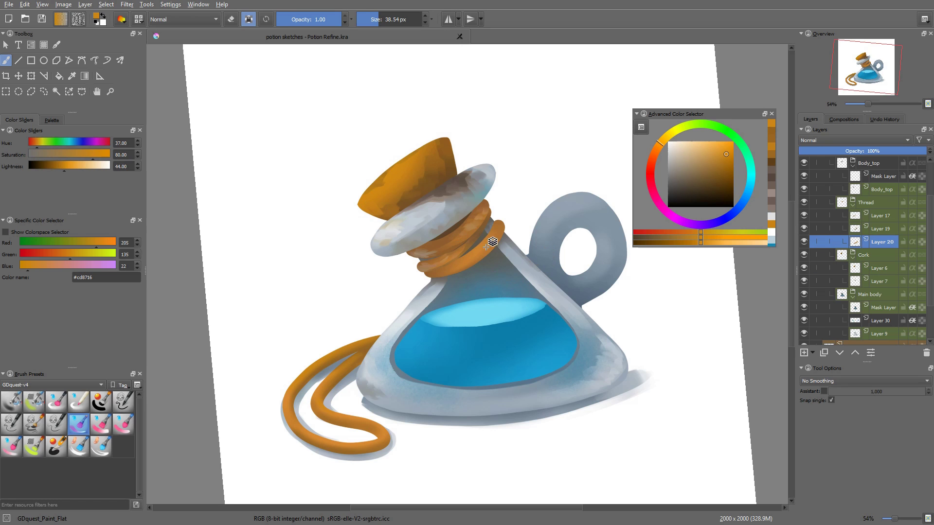
{"action": "left_click", "coordinate": [480, 234], "text": "ctrl"}
{"action": "mouse_move", "coordinate": [453, 259]}
{"action": "left_mouse_down"}
{"action": "mouse_move", "coordinate": [435, 268]}
{"action": "mouse_move", "coordinate": [451, 268]}
{"action": "left_mouse_up"}
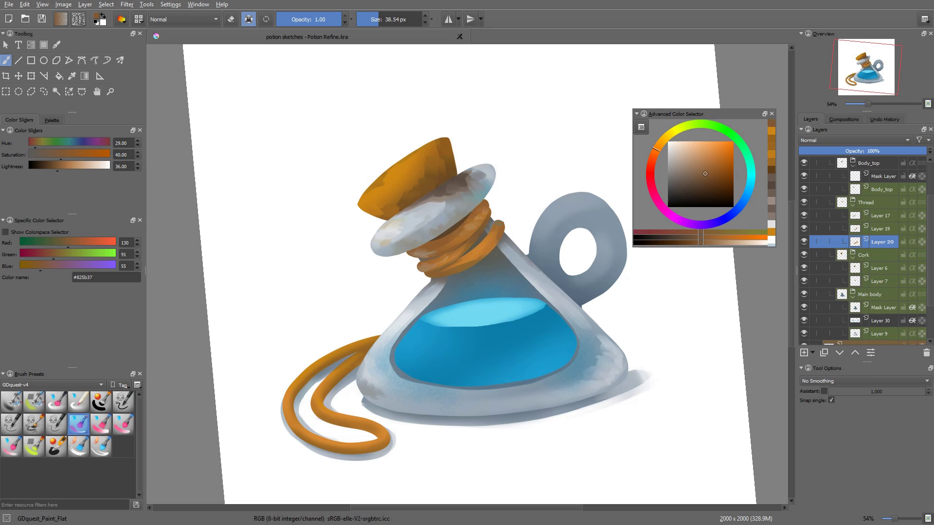
{"action": "left_click_drag", "start_coordinate": [484, 244], "coordinate": [457, 259]}
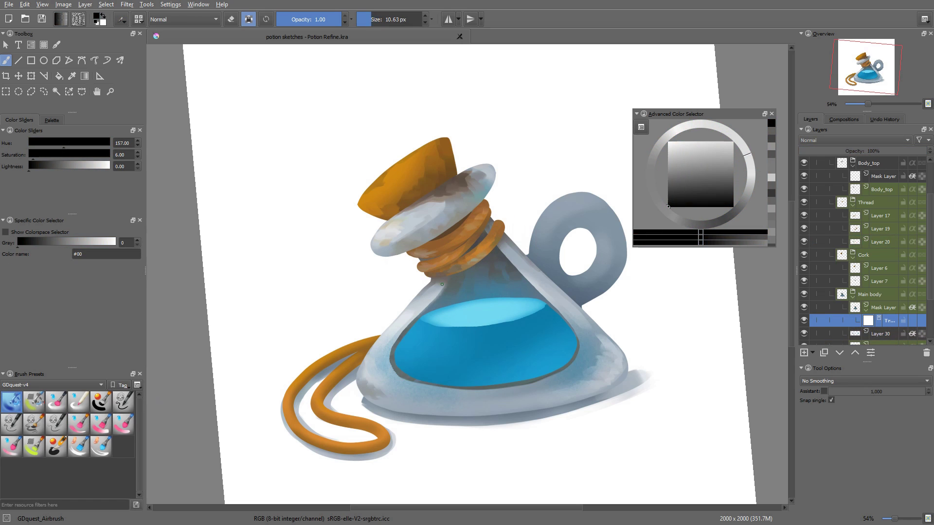
- Fade the dark rim around the liquid by airbrushing black at about 30 px on the main body's transparency mask
{"action": "key", "text": "bracketright"}
{"action": "key", "text": "bracketright"}
{"action": "left_click_drag", "start_coordinate": [408, 383], "coordinate": [536, 382]}
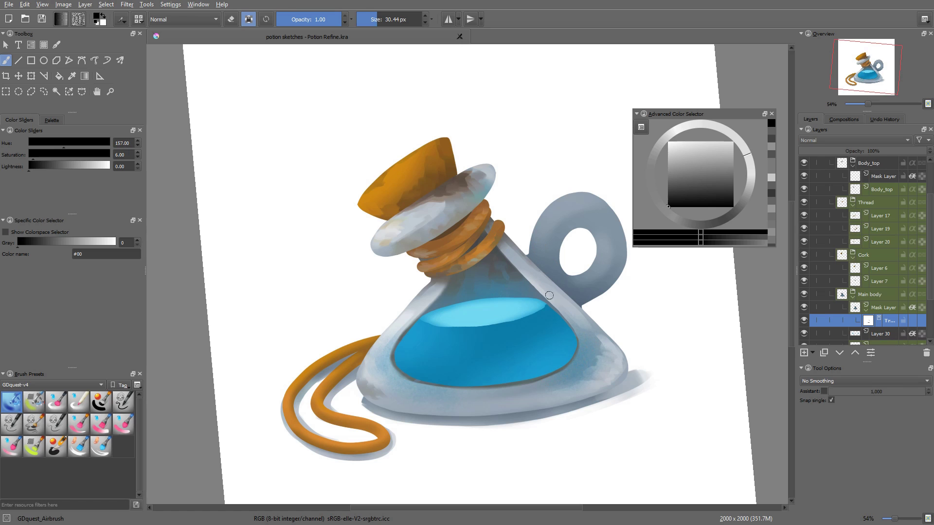
{"action": "mouse_move", "coordinate": [518, 266]}
{"action": "left_mouse_down"}
{"action": "mouse_move", "coordinate": [534, 282]}
{"action": "mouse_move", "coordinate": [508, 253]}
{"action": "mouse_move", "coordinate": [567, 316]}
{"action": "mouse_move", "coordinate": [540, 289]}
{"action": "left_mouse_up"}
{"action": "left_click_drag", "start_coordinate": [586, 418], "coordinate": [664, 288]}
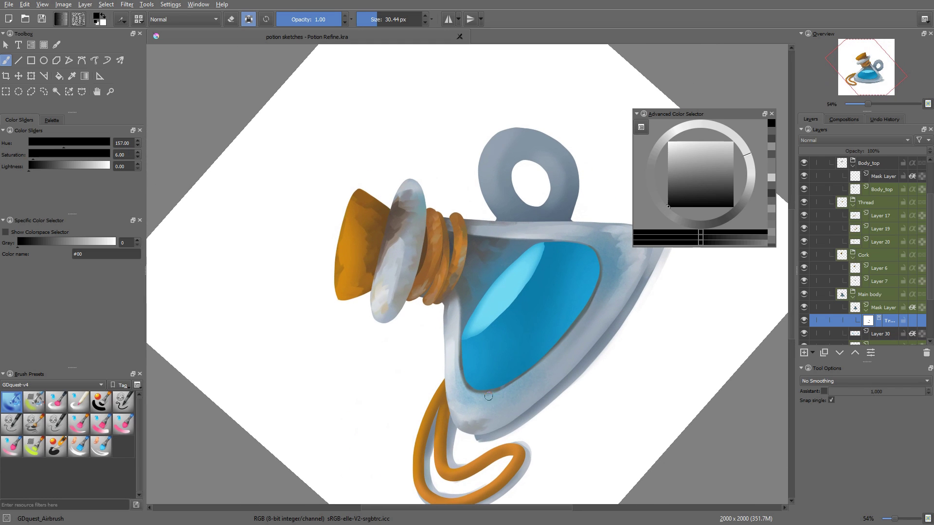
{"action": "left_click_drag", "start_coordinate": [497, 393], "coordinate": [521, 377]}
{"action": "left_click_drag", "start_coordinate": [571, 330], "coordinate": [591, 304]}
{"action": "key", "text": "ctrl+z"}
{"action": "left_click_drag", "start_coordinate": [551, 351], "coordinate": [583, 314]}
{"action": "scroll", "coordinate": [638, 290], "scroll_direction": "down", "scroll_amount": 3}
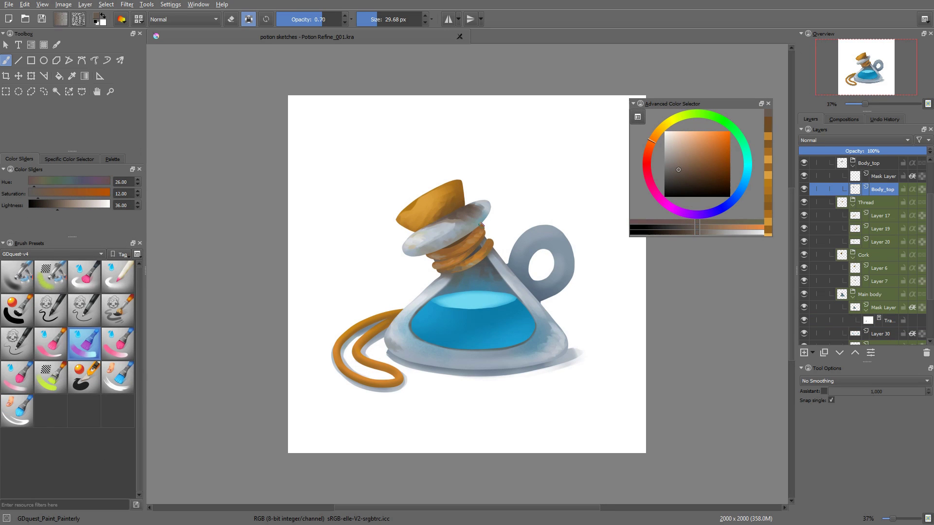
- Shade the lid on Body_top with grey-brown and light grey-blue tones, using the painterly brush at 0.80 opacity
{"action": "key", "text": "o"}
{"action": "mouse_move", "coordinate": [462, 221]}
{"action": "left_mouse_down"}
{"action": "mouse_move", "coordinate": [480, 214]}
{"action": "mouse_move", "coordinate": [458, 219]}
{"action": "left_mouse_up"}
{"action": "left_click", "coordinate": [459, 260], "text": "ctrl"}
{"action": "mouse_move", "coordinate": [481, 225]}
{"action": "left_mouse_down"}
{"action": "mouse_move", "coordinate": [475, 226]}
{"action": "mouse_move", "coordinate": [487, 199]}
{"action": "mouse_move", "coordinate": [479, 224]}
{"action": "left_mouse_up"}
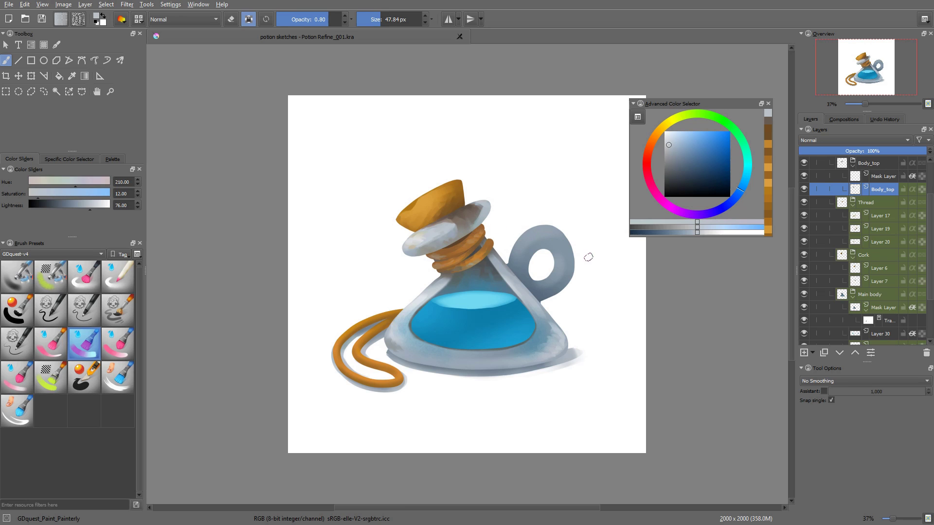
{"action": "left_click", "coordinate": [482, 212], "text": "ctrl"}
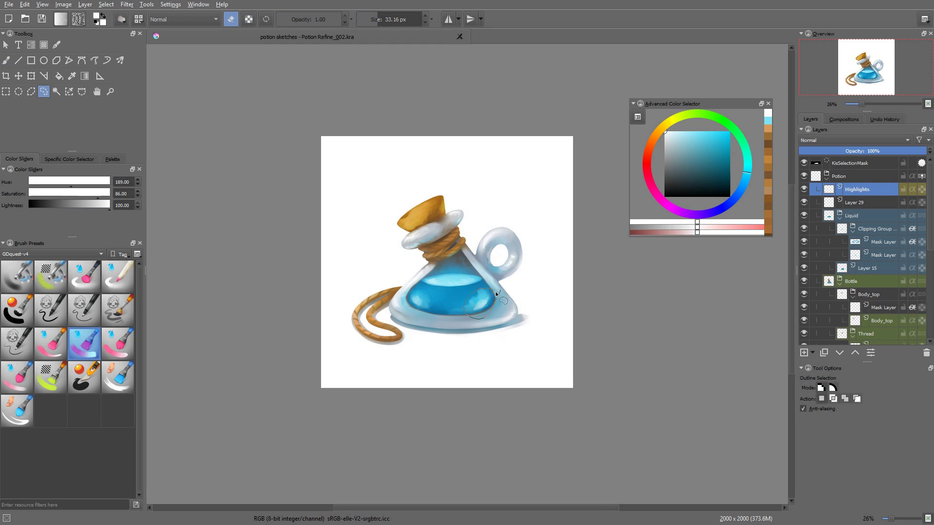
- Reposition the outlined highlight at the liquid's lower right edge on the Highlights layer, clear the selection and resume painting
{"action": "key", "text": "t"}
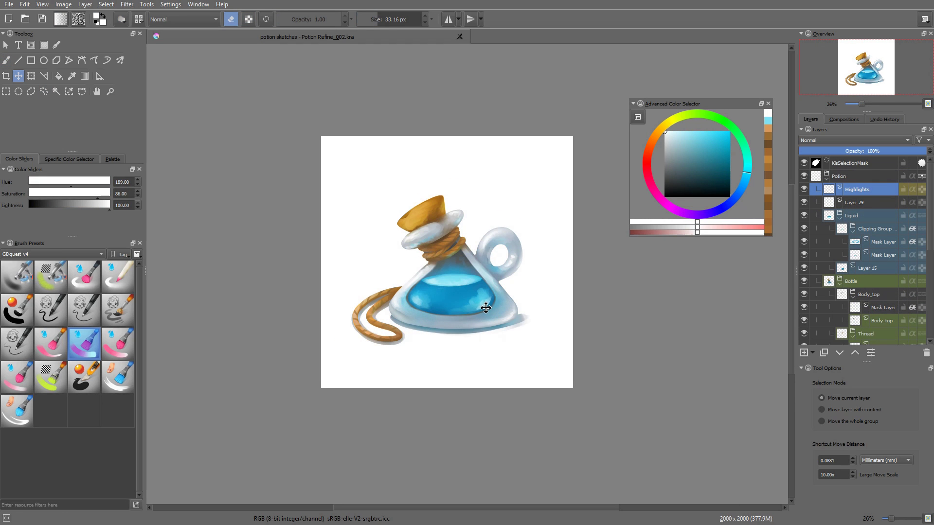
{"action": "key", "text": "ctrl+shift+a"}
{"action": "key", "text": "b"}
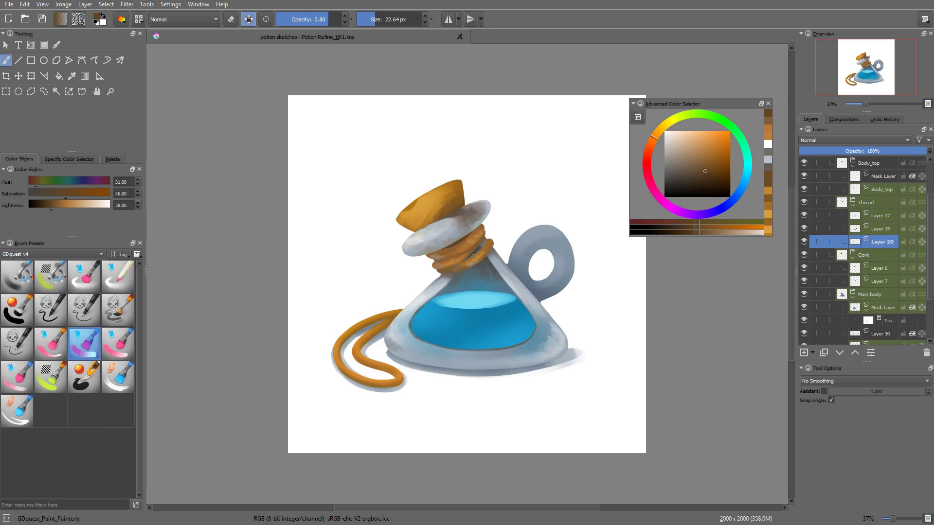
- Paint light grey-blue facets around the handle on the Holder layer with the painterly brush at about 61 px
{"action": "key", "text": "Page_Up"}
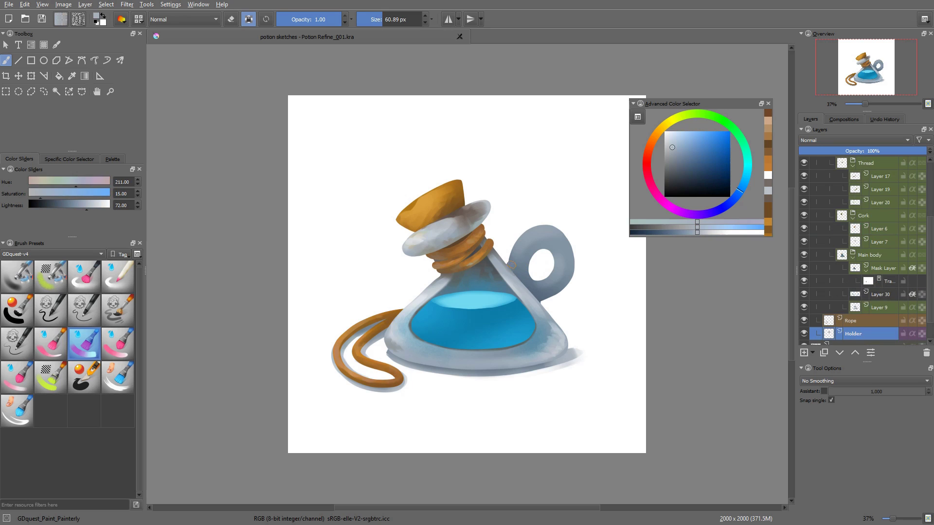
{"action": "mouse_move", "coordinate": [517, 272]}
{"action": "left_mouse_down"}
{"action": "mouse_move", "coordinate": [531, 235]}
{"action": "mouse_move", "coordinate": [553, 234]}
{"action": "mouse_move", "coordinate": [520, 245]}
{"action": "mouse_move", "coordinate": [552, 242]}
{"action": "left_mouse_up"}
{"action": "mouse_move", "coordinate": [541, 282]}
{"action": "left_mouse_down"}
{"action": "mouse_move", "coordinate": [561, 254]}
{"action": "mouse_move", "coordinate": [556, 297]}
{"action": "mouse_move", "coordinate": [540, 295]}
{"action": "mouse_move", "coordinate": [573, 279]}
{"action": "mouse_move", "coordinate": [541, 299]}
{"action": "left_mouse_up"}
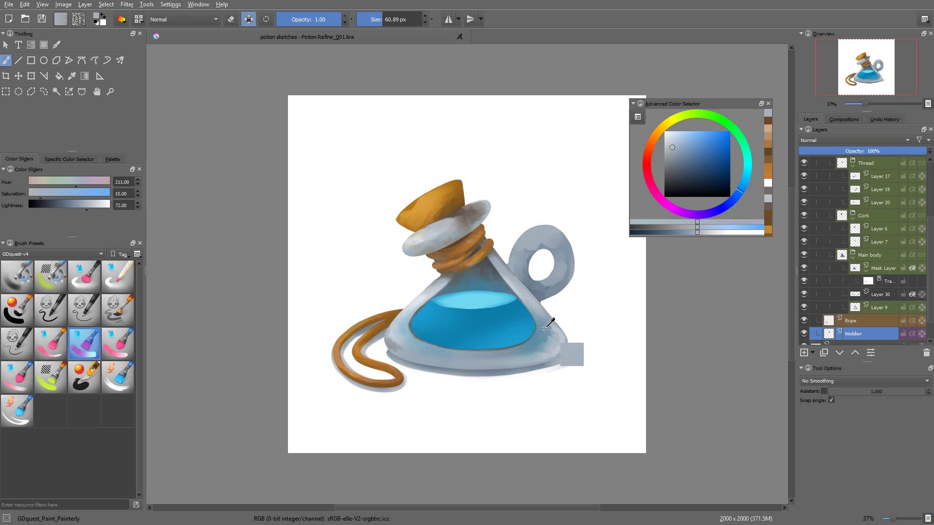
{"action": "key", "text": "r"}
{"action": "left_click", "coordinate": [550, 308]}
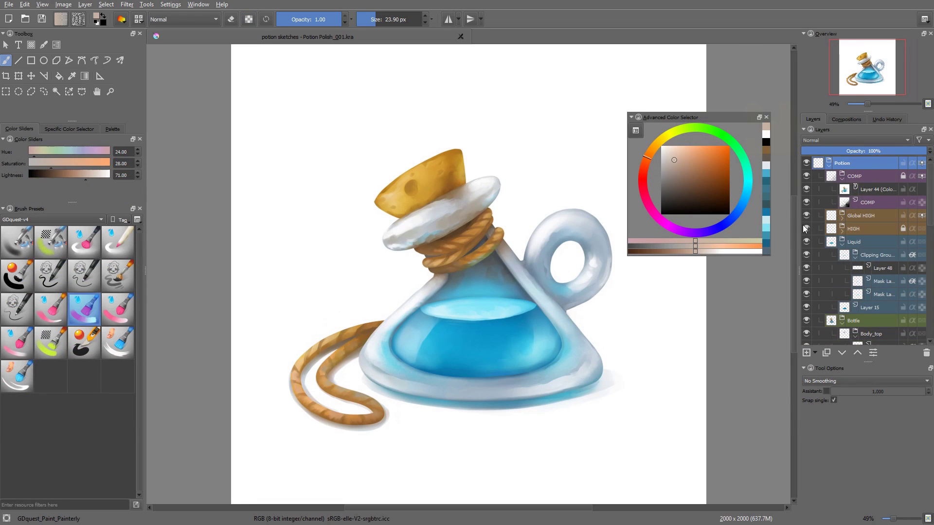
- Paint a light cyan vapour wisp above the liquid on Layer 49 at about 24 px, trim it with the eraser and reposition it
{"action": "left_click", "coordinate": [467, 307], "text": "ctrl"}
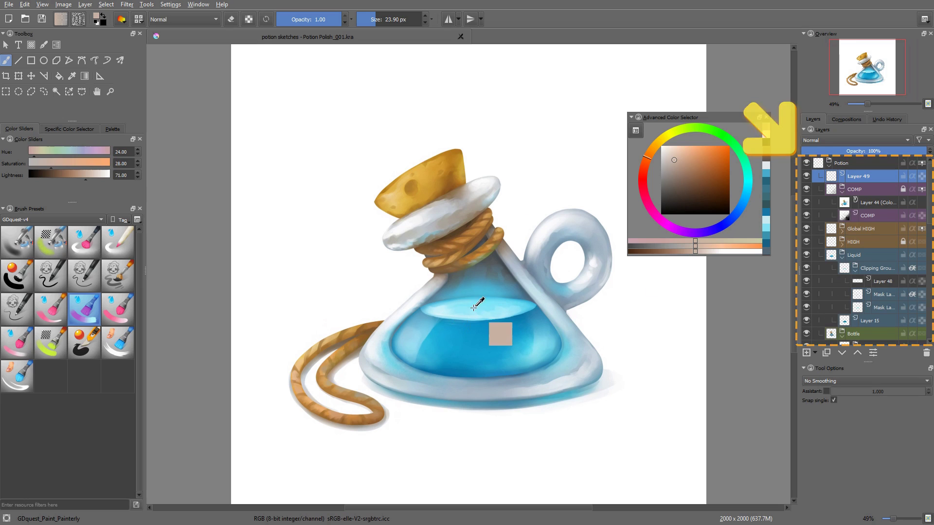
{"action": "mouse_move", "coordinate": [467, 296]}
{"action": "left_mouse_down"}
{"action": "mouse_move", "coordinate": [494, 286]}
{"action": "mouse_move", "coordinate": [497, 298]}
{"action": "mouse_move", "coordinate": [483, 298]}
{"action": "mouse_move", "coordinate": [497, 275]}
{"action": "mouse_move", "coordinate": [473, 308]}
{"action": "mouse_move", "coordinate": [478, 293]}
{"action": "mouse_move", "coordinate": [464, 306]}
{"action": "mouse_move", "coordinate": [481, 293]}
{"action": "mouse_move", "coordinate": [462, 297]}
{"action": "mouse_move", "coordinate": [470, 306]}
{"action": "mouse_move", "coordinate": [469, 281]}
{"action": "left_mouse_up"}
{"action": "key", "text": "ctrl+z"}
{"action": "key", "text": "ctrl+z"}
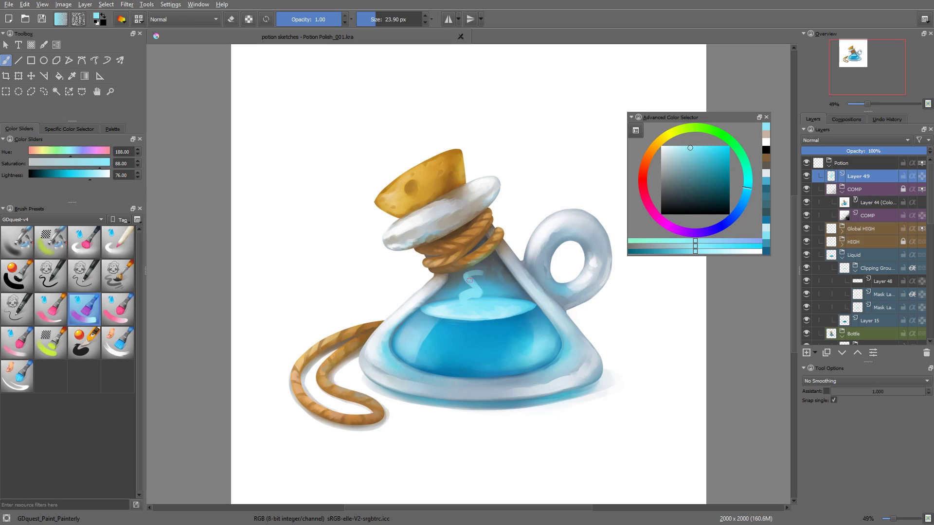
{"action": "key", "text": "e"}
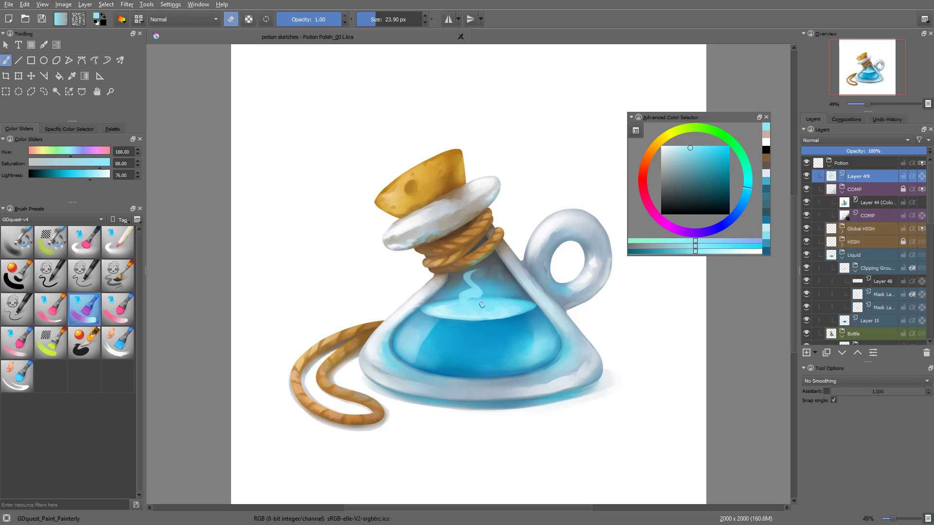
{"action": "key", "text": "t"}
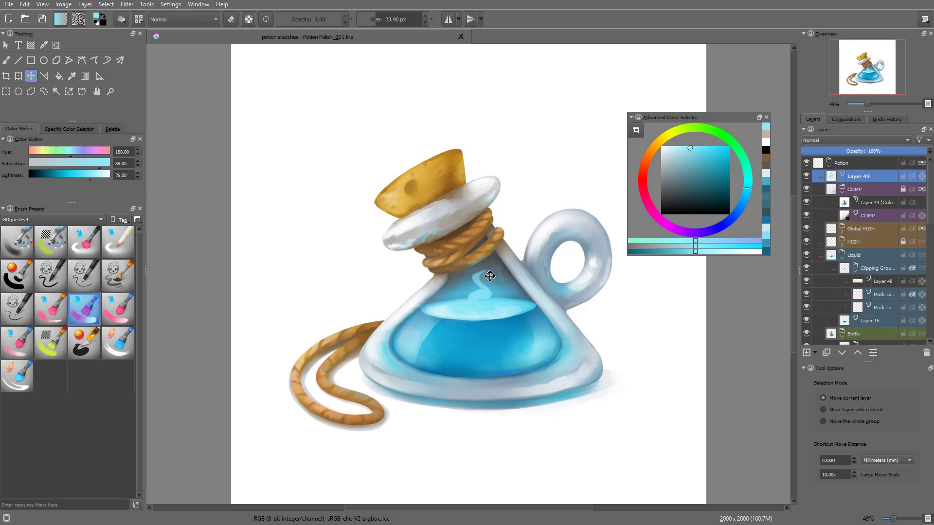
{"action": "key", "text": "b"}
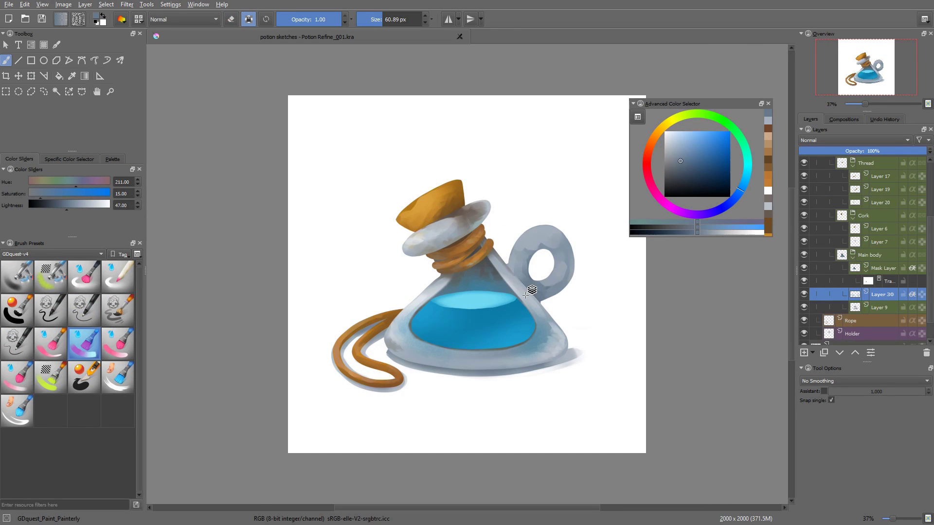
- Blend sampled light grey-blue into the bottle's corner below the handle on Layer 9 with the brush at about 40 px
{"action": "key", "text": "Page_Down"}
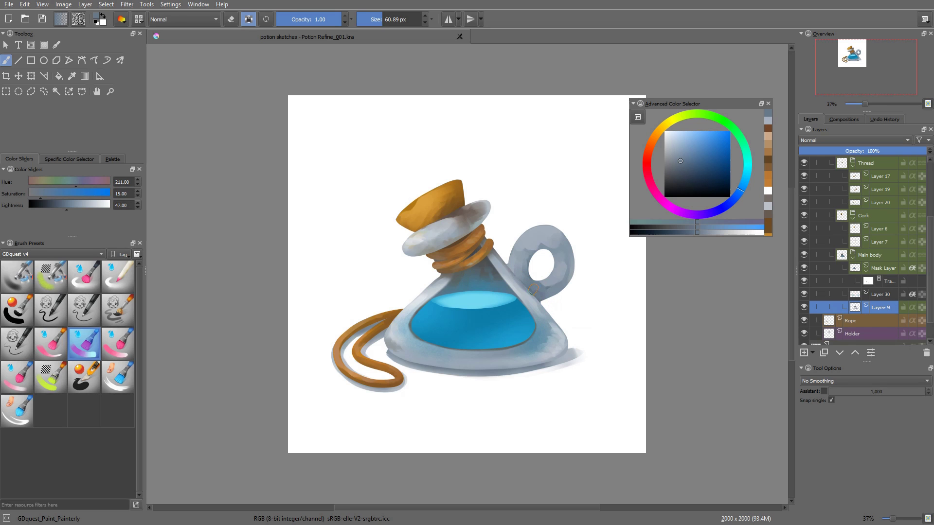
{"action": "left_click", "coordinate": [560, 334], "text": "ctrl"}
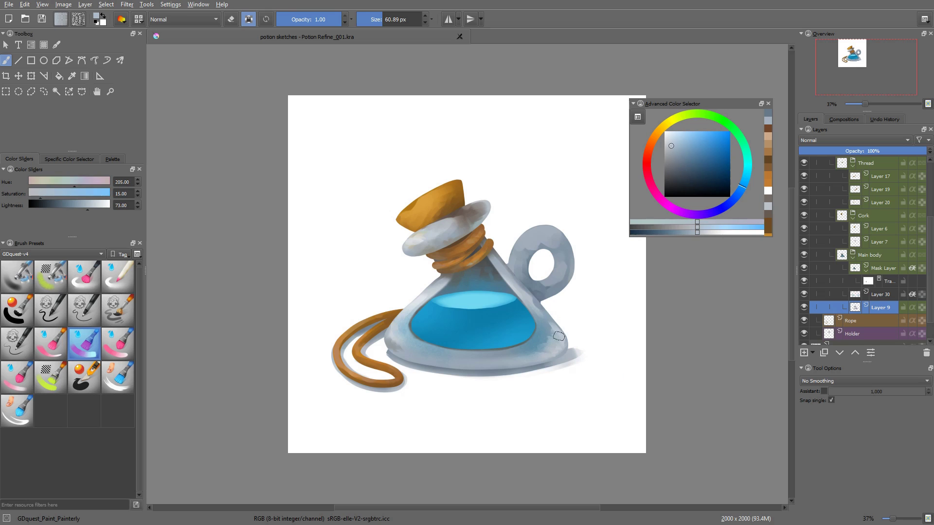
{"action": "mouse_move", "coordinate": [561, 349]}
{"action": "left_mouse_down", "text": "shift"}
{"action": "mouse_move", "coordinate": [550, 349]}
{"action": "mouse_move", "coordinate": [548, 334]}
{"action": "left_mouse_up", "text": "shift"}
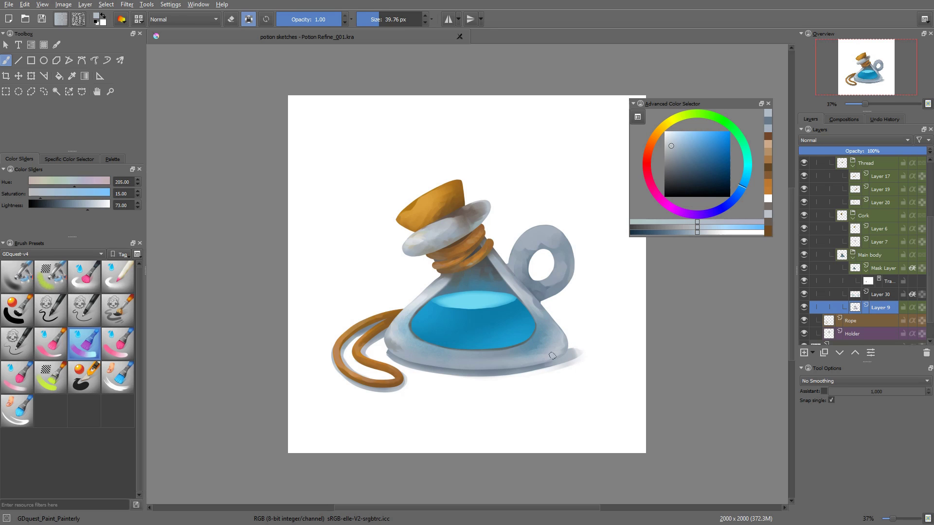
- Refine the glass's left edge and base with sampled grey, light blue-grey and white tones, reducing the brush to about 31 px
{"action": "left_click", "coordinate": [393, 345], "text": "ctrl"}
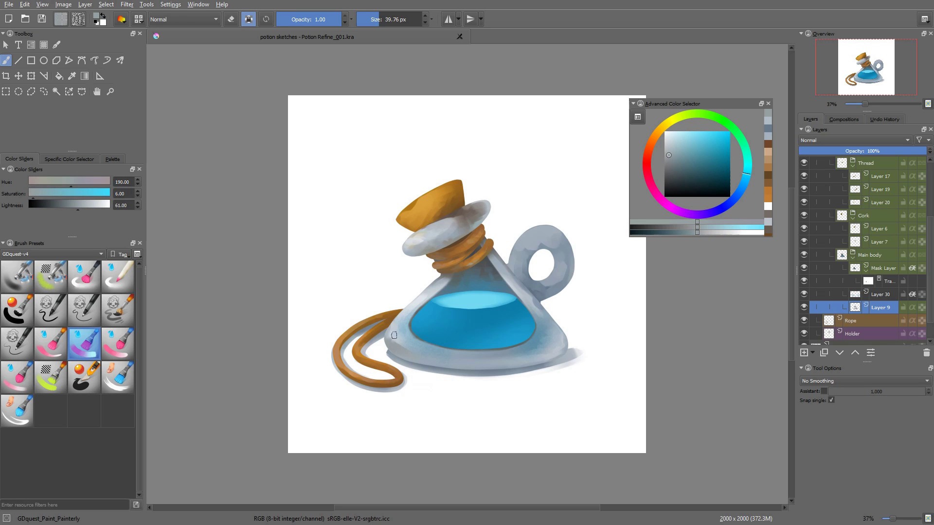
{"action": "left_click", "coordinate": [419, 364], "text": "ctrl"}
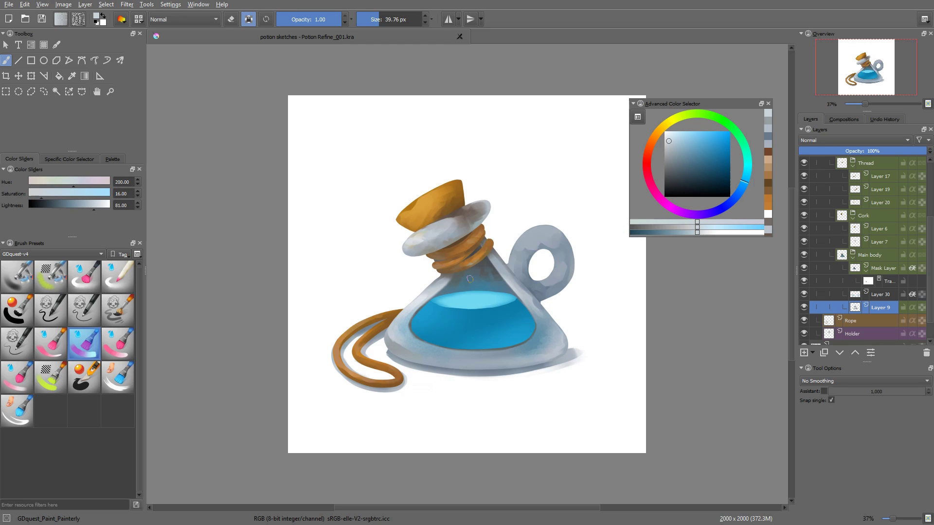
{"action": "left_click", "coordinate": [575, 306], "text": "ctrl"}
{"action": "left_click_drag", "start_coordinate": [397, 323], "coordinate": [393, 324], "text": "shift"}
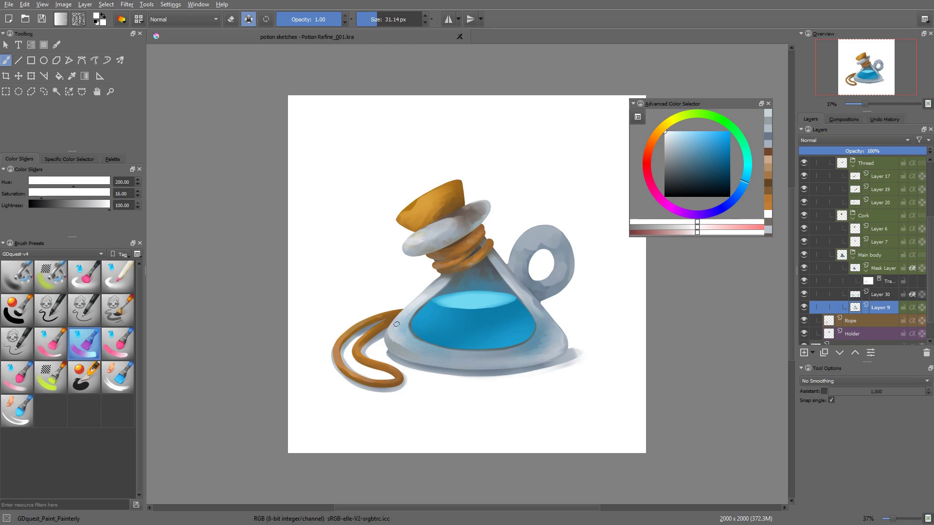
{"action": "key", "text": "["}
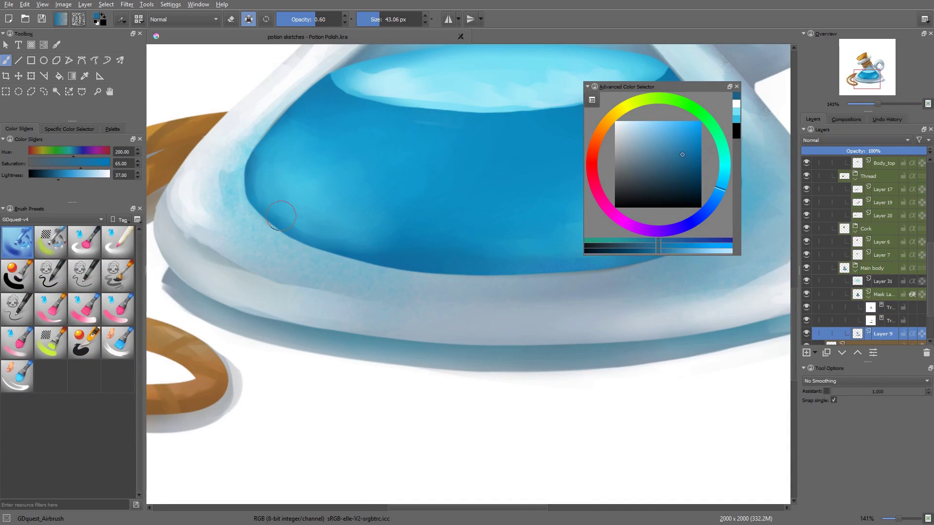
- Airbrush blue along the liquid's lower left edge on Layer 9 at about 43 px and 0.60 opacity, undoing the second stroke
{"action": "left_click_drag", "start_coordinate": [255, 190], "coordinate": [290, 234]}
{"action": "left_click_drag", "start_coordinate": [255, 204], "coordinate": [325, 245]}
{"action": "key", "text": "ctrl+z"}
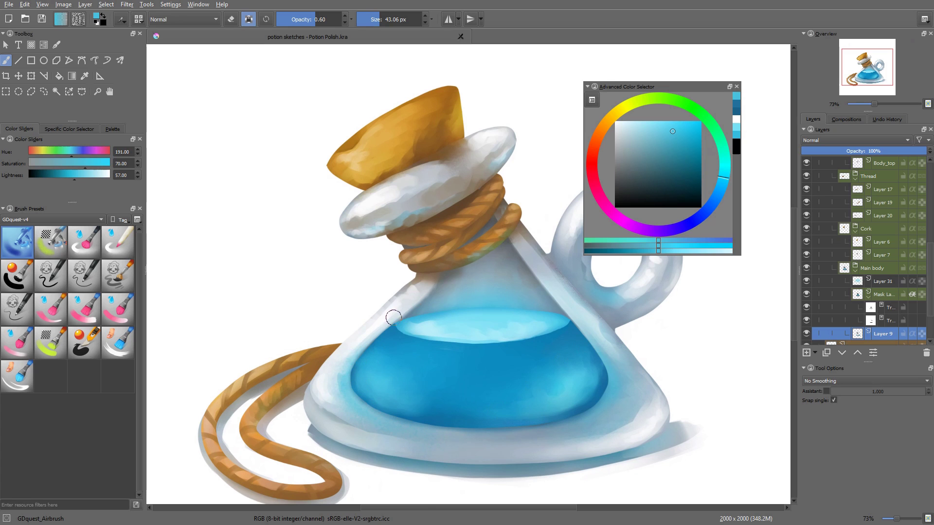
- Try to darken the lower left of the bottle with a black airbrush in Overlay mode at 0.60 opacity
{"action": "key", "text": "d"}
{"action": "key", "text": "alt+shift+o"}
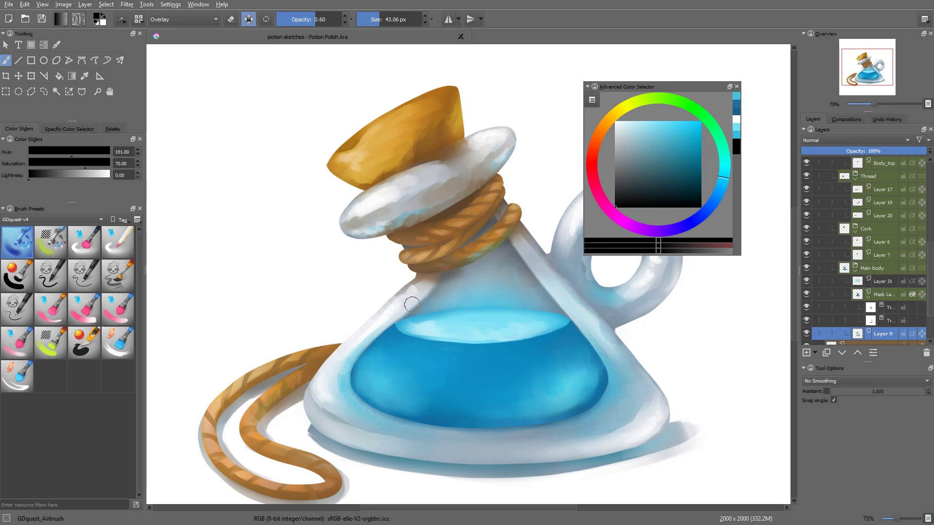
{"action": "left_click_drag", "start_coordinate": [386, 418], "coordinate": [378, 413]}
{"action": "key", "text": "ctrl+z"}
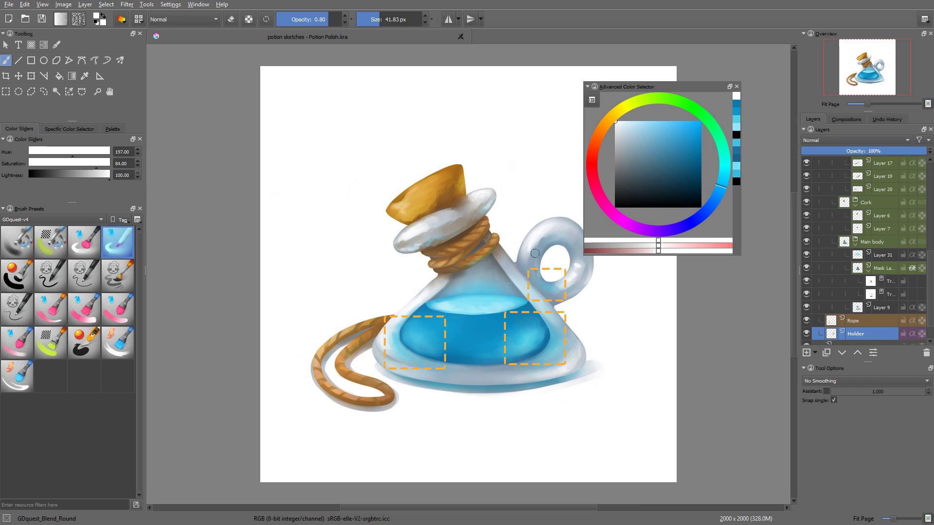
- Smooth the lid's right side on Body_top with the round blending brush at about 42 px and 0.80 opacity
{"action": "key", "text": "r"}
{"action": "left_click", "coordinate": [533, 240]}
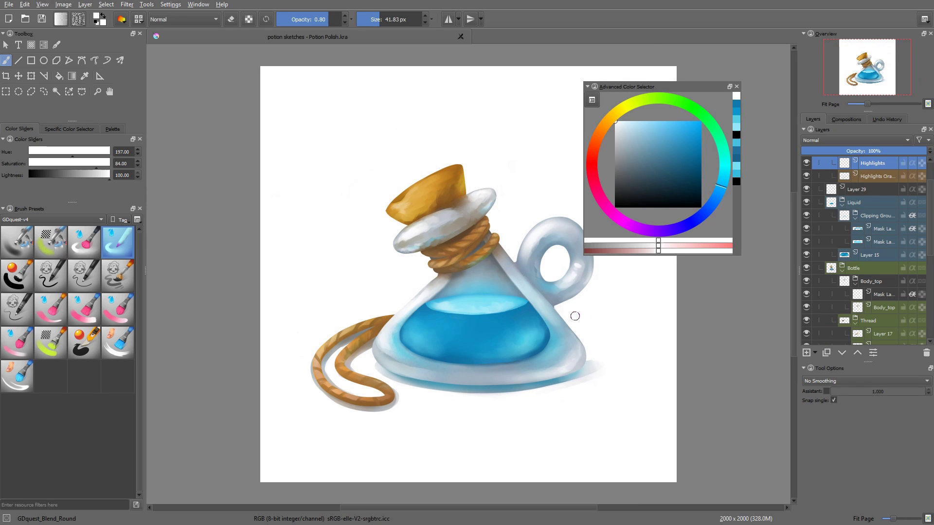
{"action": "key", "text": "r"}
{"action": "left_click", "coordinate": [539, 277]}
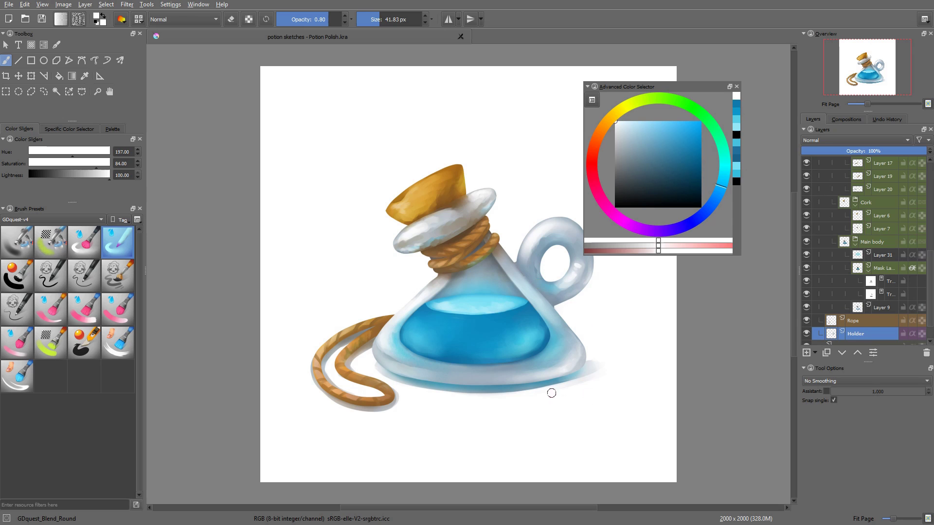
{"action": "key", "text": "r"}
{"action": "left_click", "coordinate": [449, 224]}
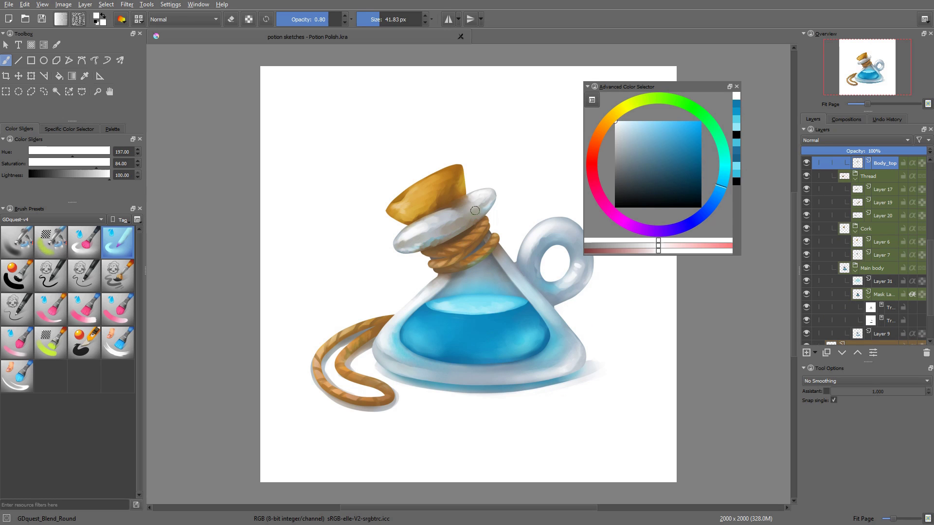
{"action": "left_click_drag", "start_coordinate": [474, 210], "coordinate": [483, 209]}
- Smooth the cork's lower left edge on Layer 6 with the round blending brush at about 66 px
{"action": "left_click", "coordinate": [444, 189]}
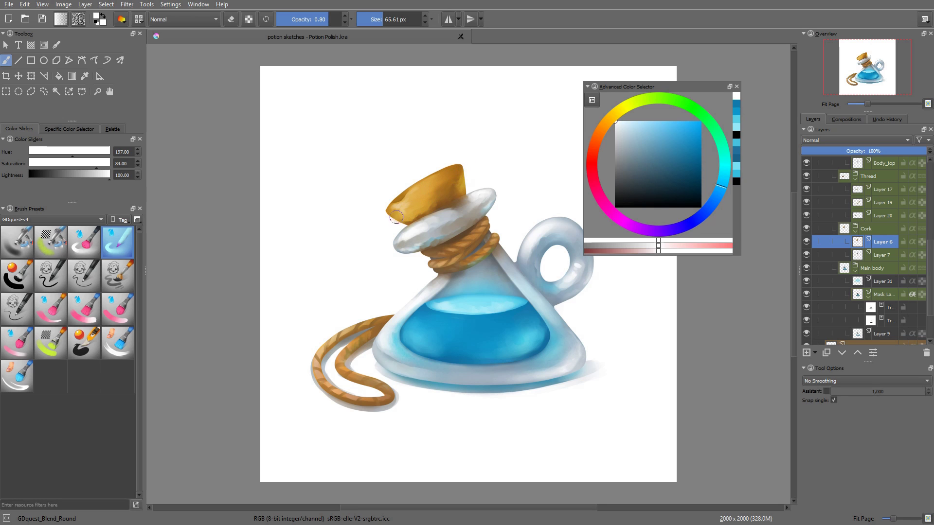
{"action": "key", "text": "shift+a"}
{"action": "left_click_drag", "start_coordinate": [402, 216], "coordinate": [392, 213]}
{"action": "key", "text": "slash"}
{"action": "left_click_drag", "start_coordinate": [392, 219], "coordinate": [393, 211]}
{"action": "key", "text": "r"}
{"action": "left_click", "coordinate": [408, 204]}
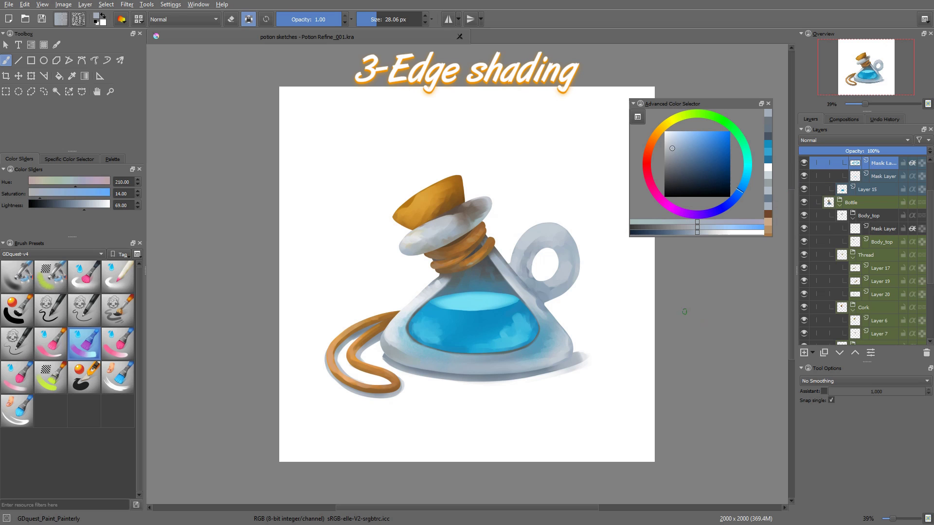
- Brighten the handle on the Holder layer with a white airbrush in Overlay mode at 0.30 opacity and about 89 px
{"action": "left_click", "coordinate": [550, 301]}
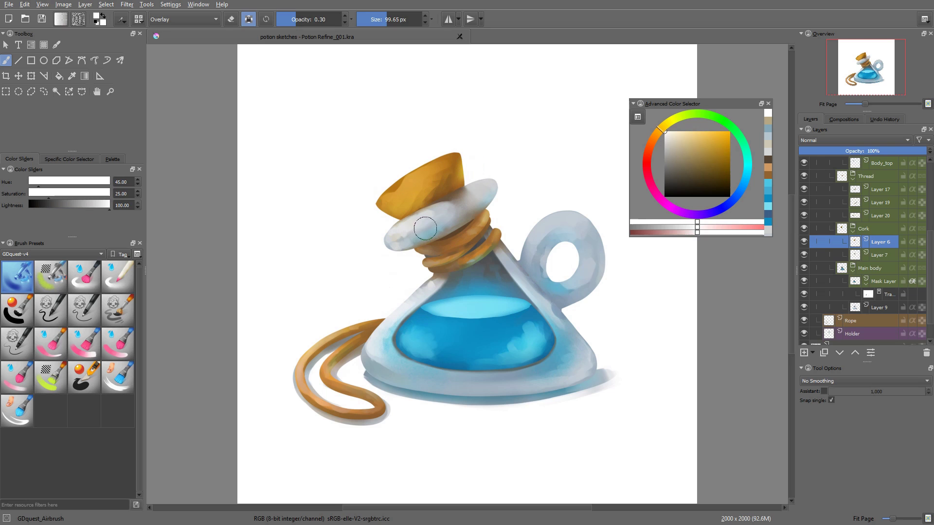
{"action": "key", "text": "r"}
{"action": "left_click", "coordinate": [554, 226]}
{"action": "mouse_move", "coordinate": [523, 255]}
{"action": "left_mouse_down"}
{"action": "mouse_move", "coordinate": [572, 204]}
{"action": "mouse_move", "coordinate": [557, 242]}
{"action": "mouse_move", "coordinate": [558, 233]}
{"action": "mouse_move", "coordinate": [508, 269]}
{"action": "mouse_move", "coordinate": [567, 222]}
{"action": "mouse_move", "coordinate": [525, 254]}
{"action": "mouse_move", "coordinate": [571, 227]}
{"action": "mouse_move", "coordinate": [538, 251]}
{"action": "mouse_move", "coordinate": [561, 237]}
{"action": "left_mouse_up"}
{"action": "key", "text": "ctrl+z"}
{"action": "left_click", "coordinate": [547, 244], "text": "ctrl"}
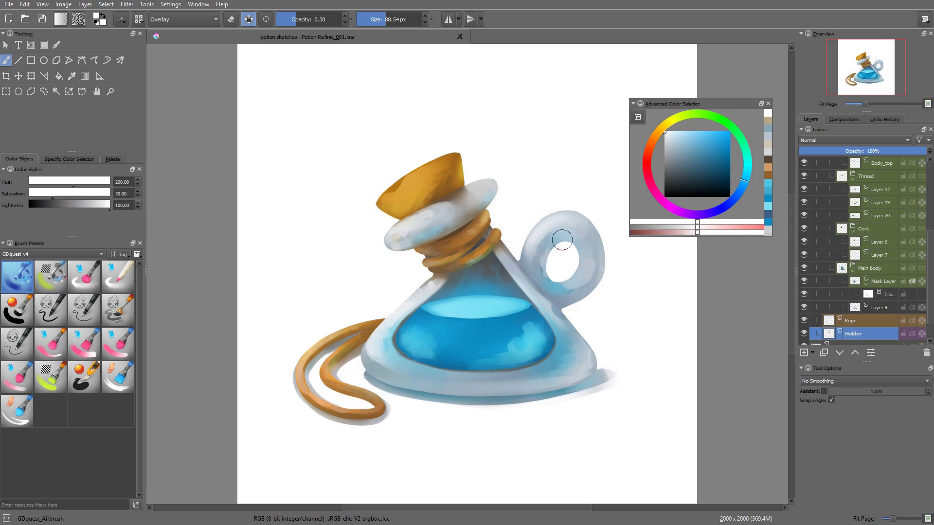
{"action": "mouse_move", "coordinate": [565, 289]}
{"action": "left_mouse_down"}
{"action": "mouse_move", "coordinate": [600, 273]}
{"action": "mouse_move", "coordinate": [603, 298]}
{"action": "mouse_move", "coordinate": [613, 290]}
{"action": "mouse_move", "coordinate": [596, 280]}
{"action": "mouse_move", "coordinate": [606, 260]}
{"action": "mouse_move", "coordinate": [575, 298]}
{"action": "left_mouse_up"}
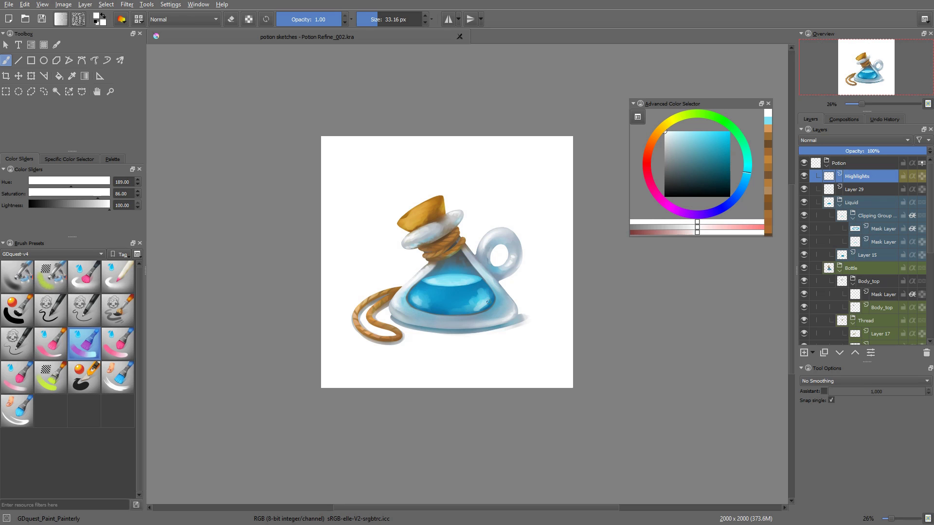
- Set the painterly brush to erase on the Highlights layer
{"action": "key", "text": "e"}
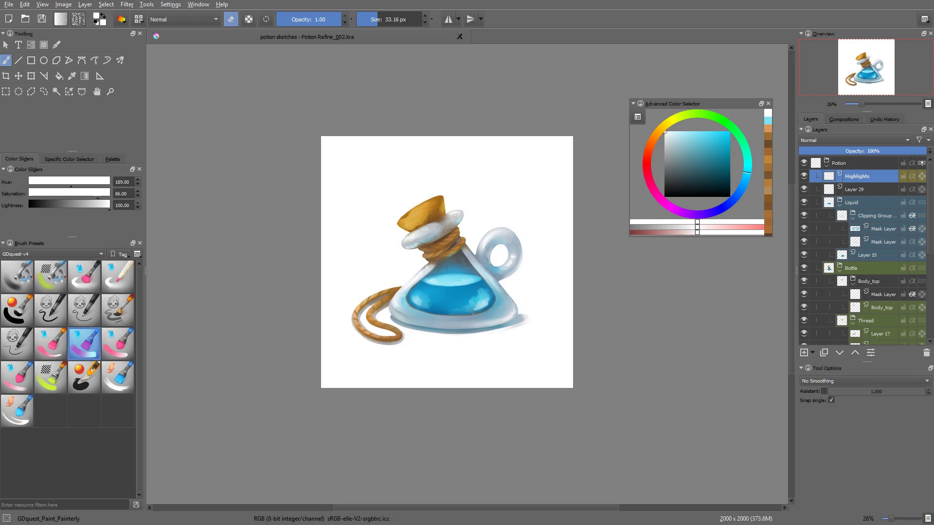